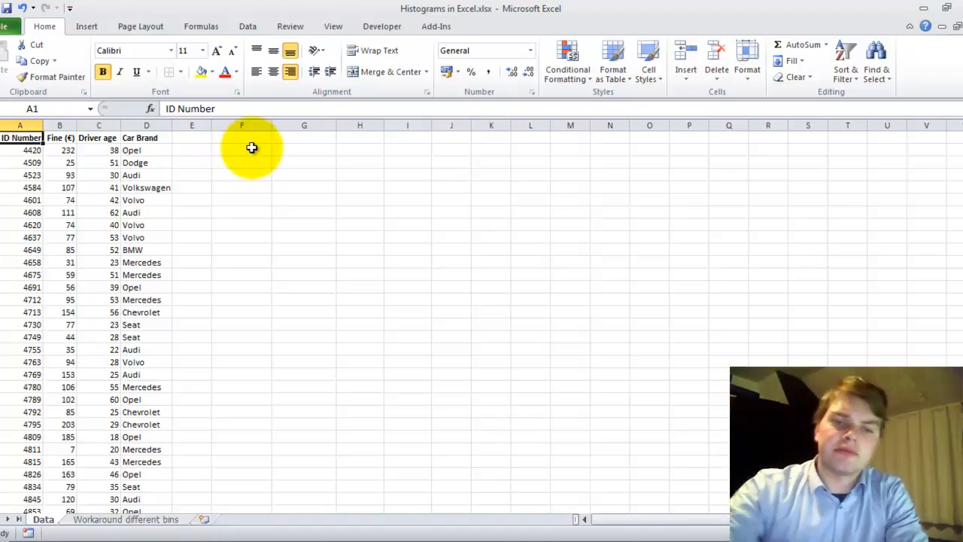
# Step: Create a "Bin width" column in F1:F11 with bins from 50 to 500 in increments of 50, and fit the column to its contents
pyautogui.click(250, 136)
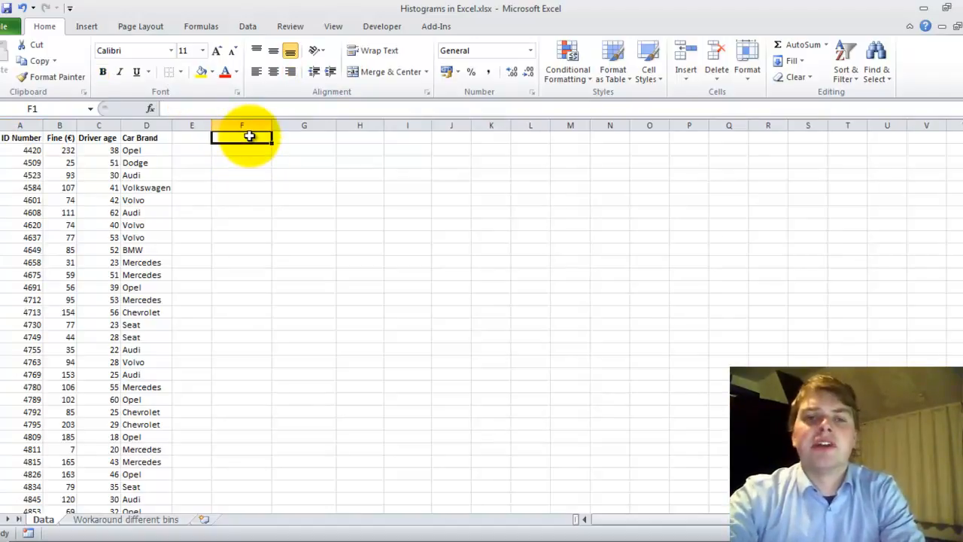
pyautogui.write('Bin width')
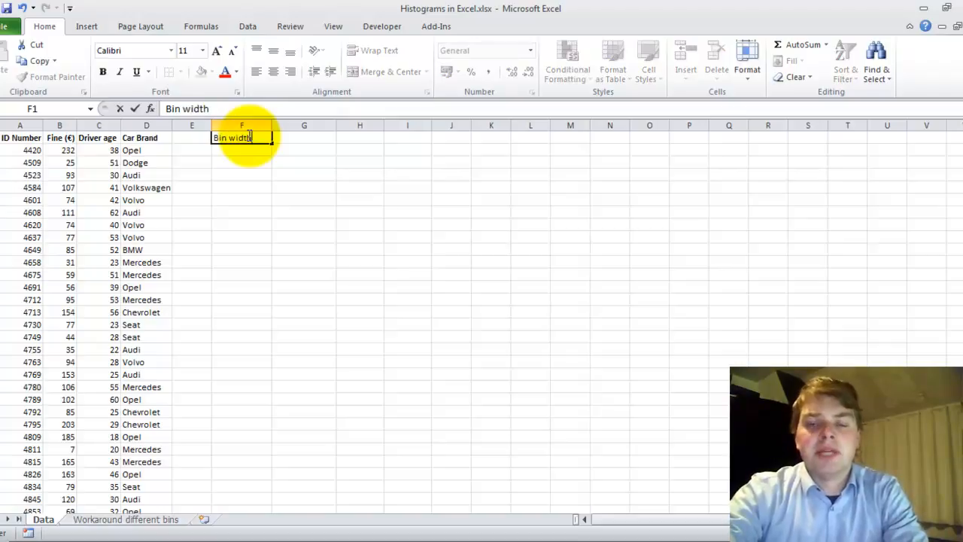
pyautogui.press('Return')
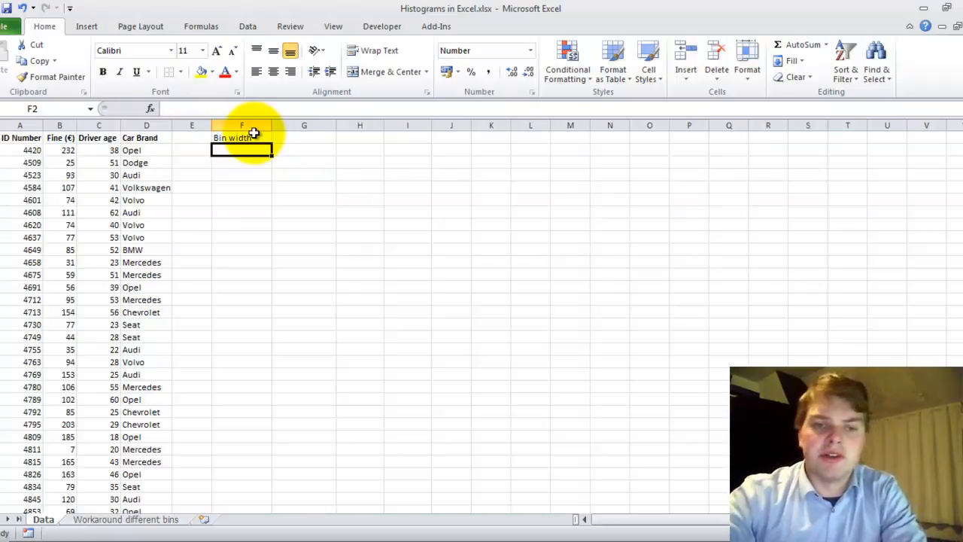
pyautogui.write('50')
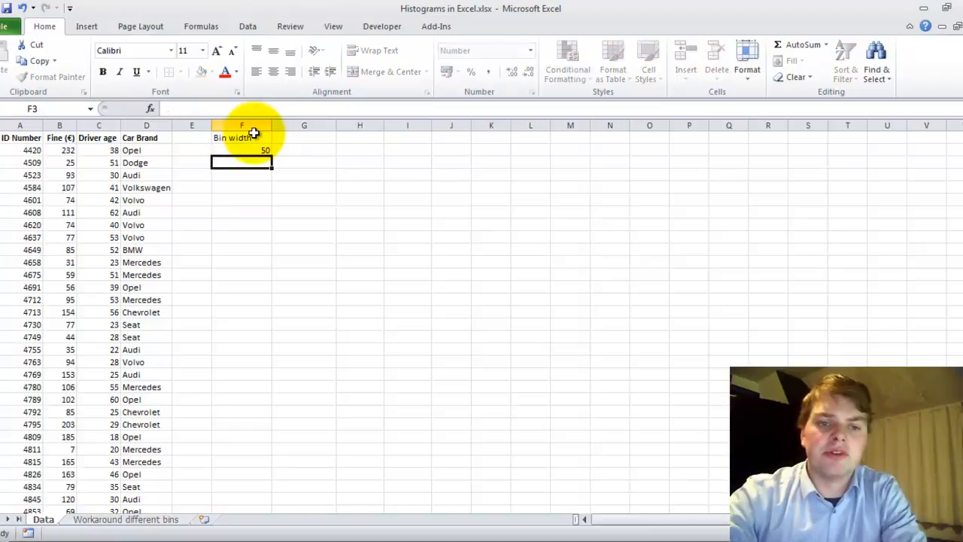
pyautogui.press('Return')
pyautogui.write('100')
pyautogui.press('Return')
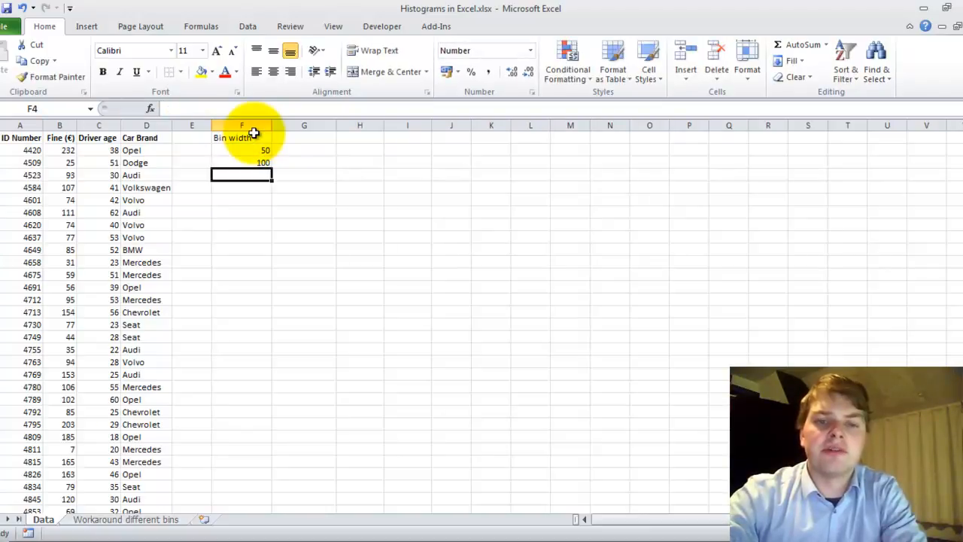
pyautogui.moveTo(265, 150); pyautogui.dragTo(279, 267)
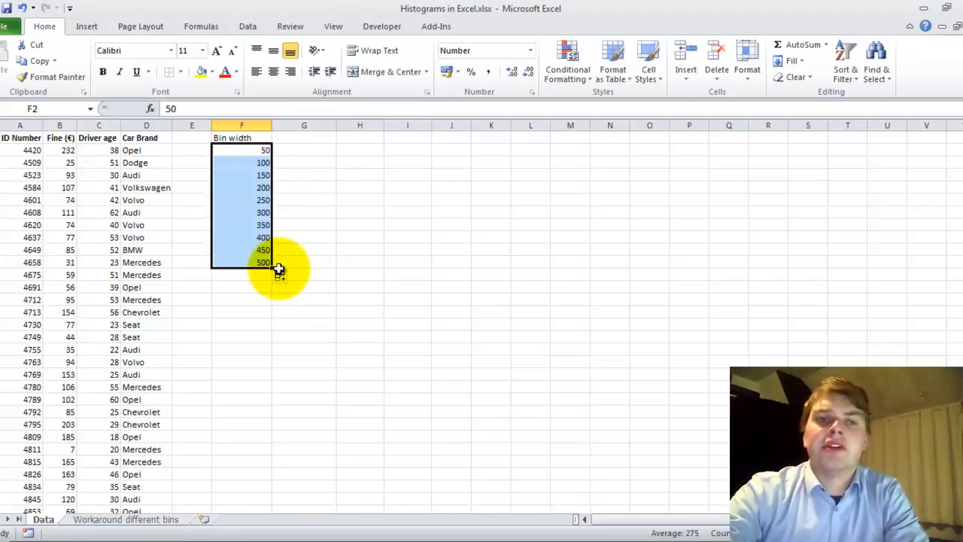
pyautogui.doubleClick(269, 130)
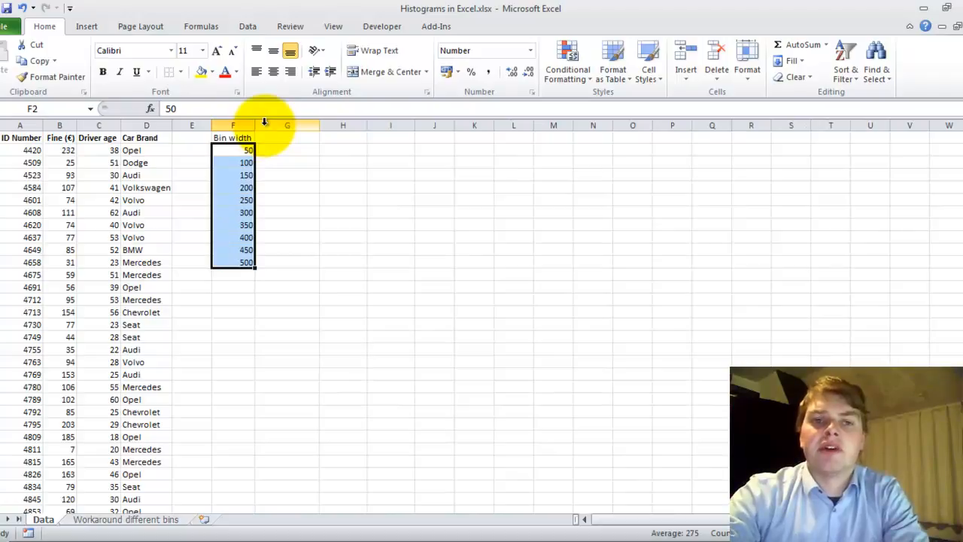
# Step: Check in the Excel add-ins list that the Analysis ToolPak is enabled
pyautogui.click(245, 27)
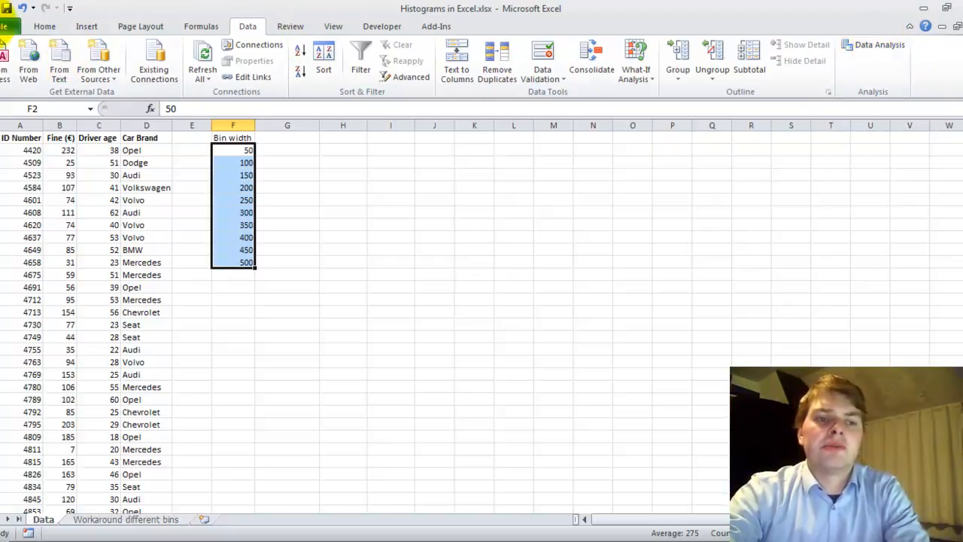
pyautogui.click(4, 27)
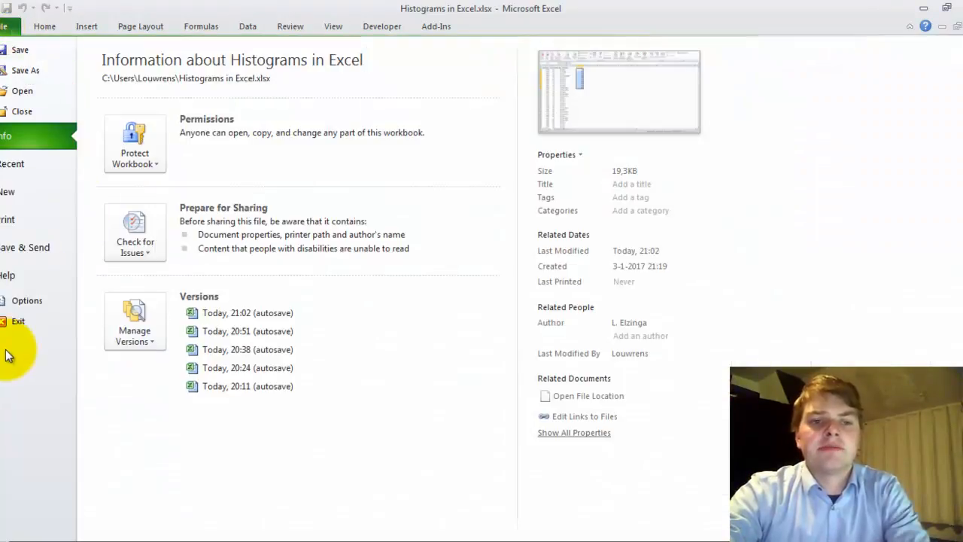
pyautogui.click(23, 300)
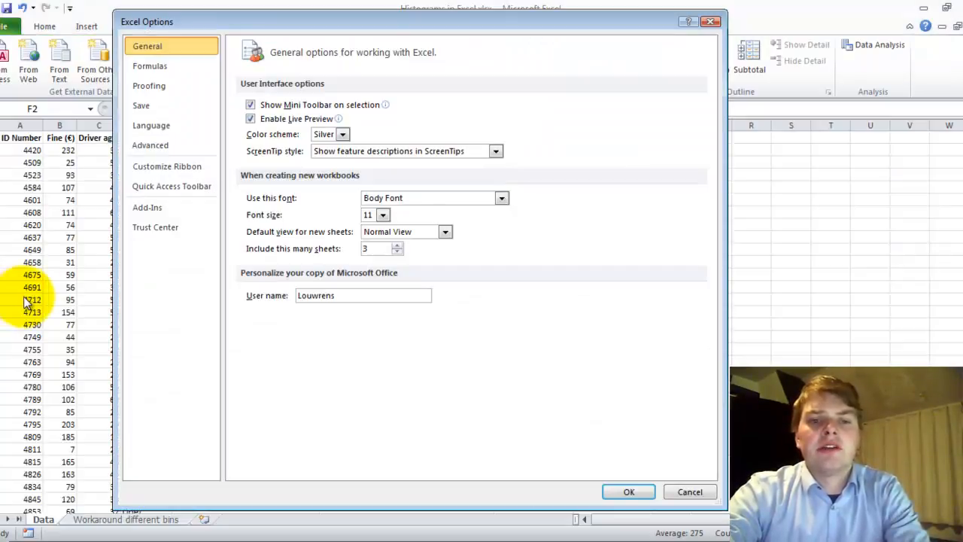
pyautogui.click(160, 208)
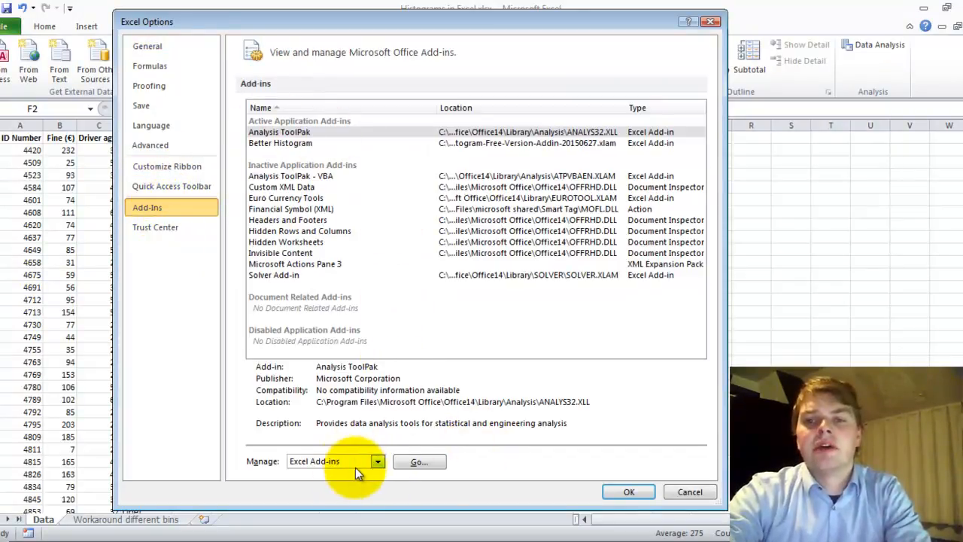
pyautogui.click(430, 467)
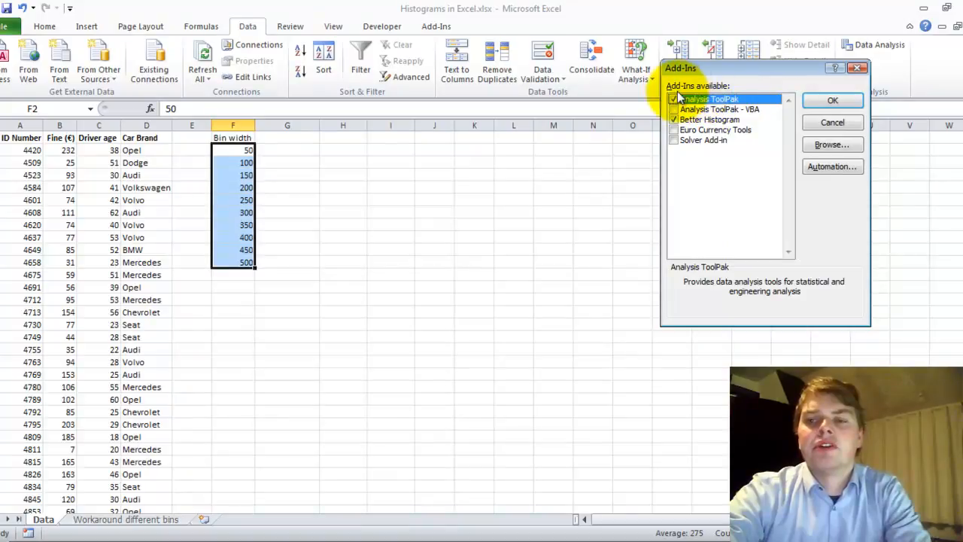
pyautogui.click(818, 101)
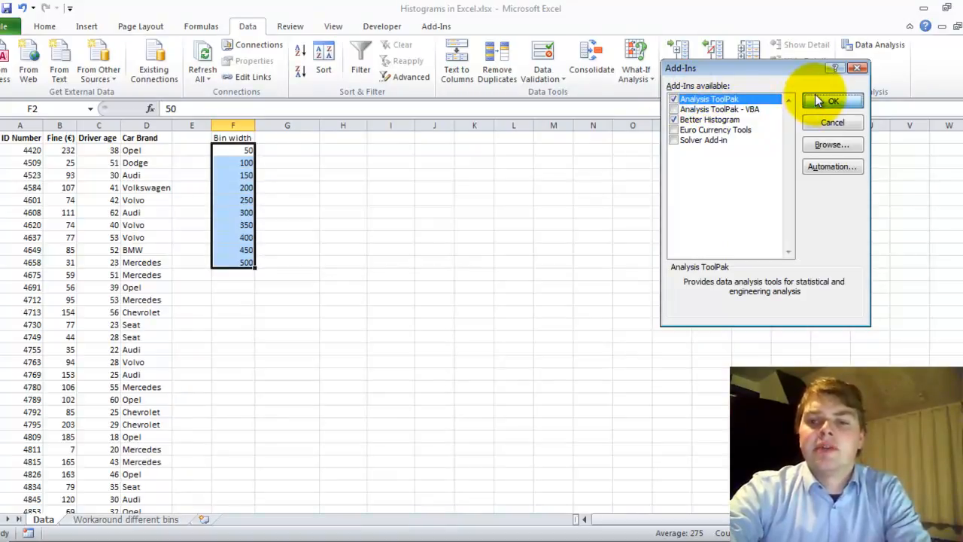
# Step: Start the Histogram analysis tool and set its input range to the Fine (€) column, B1:B101, including the header
pyautogui.click(895, 50)
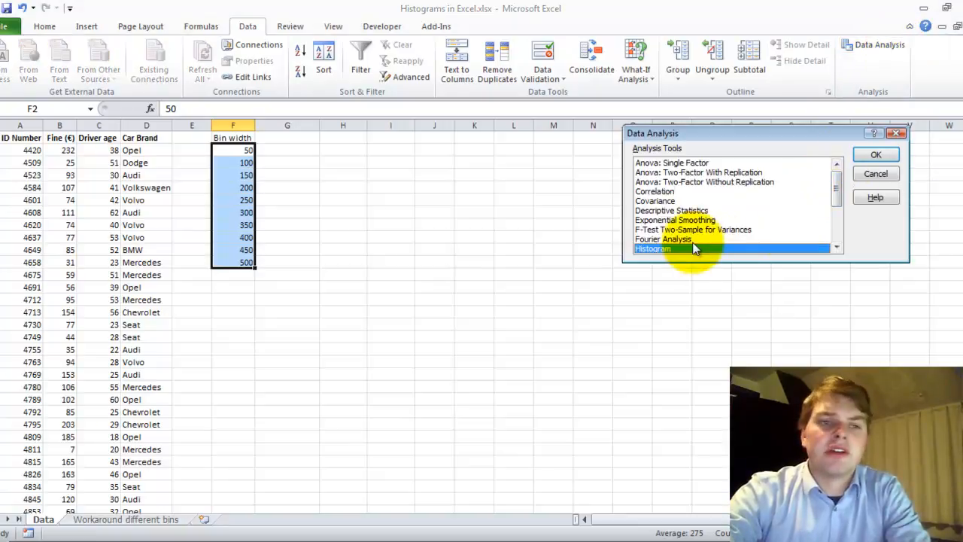
pyautogui.click(872, 155)
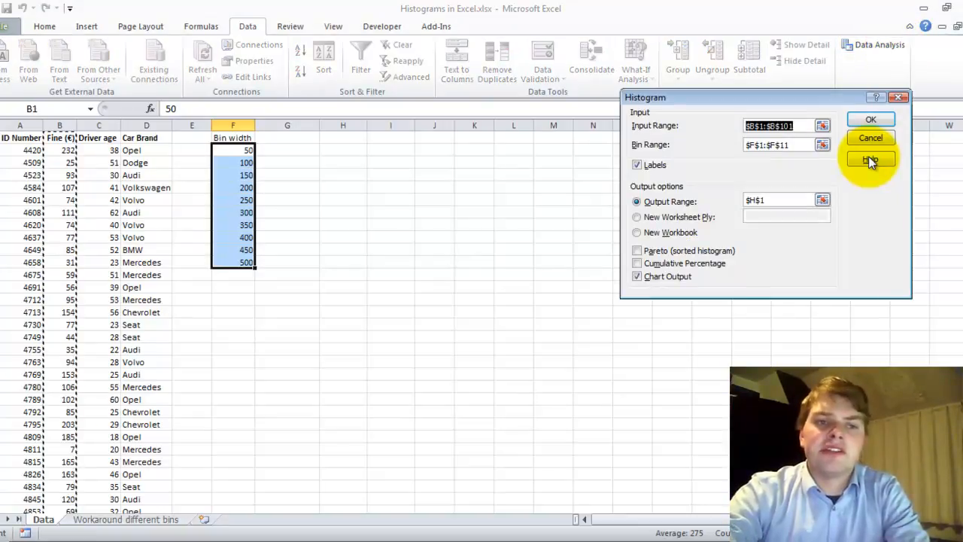
pyautogui.click(822, 125)
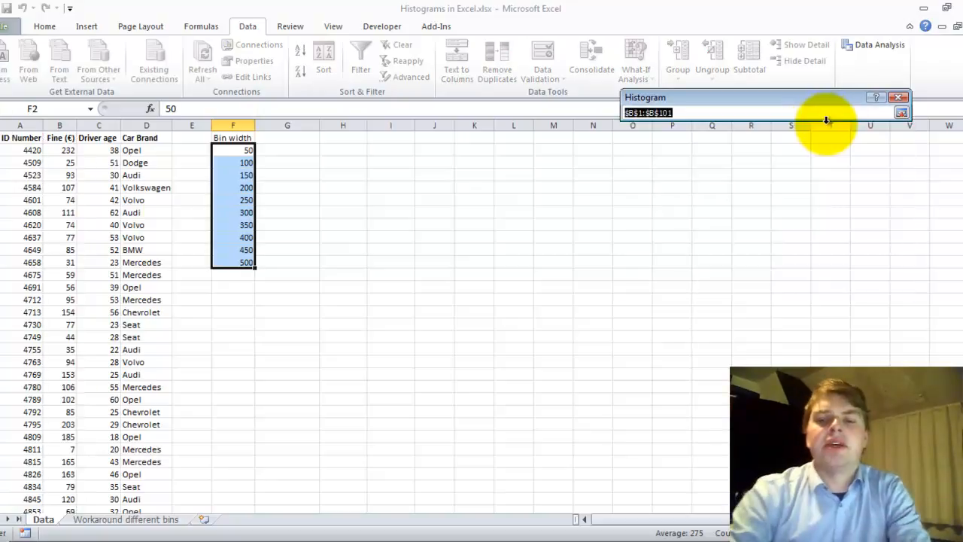
pyautogui.click(60, 138)
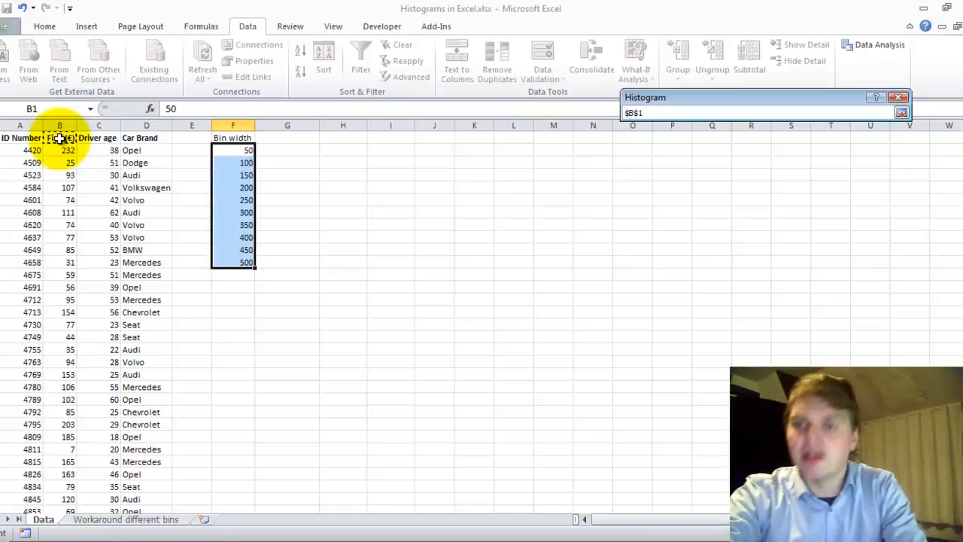
pyautogui.hotkey('ctrl', 'shift', 'Down')
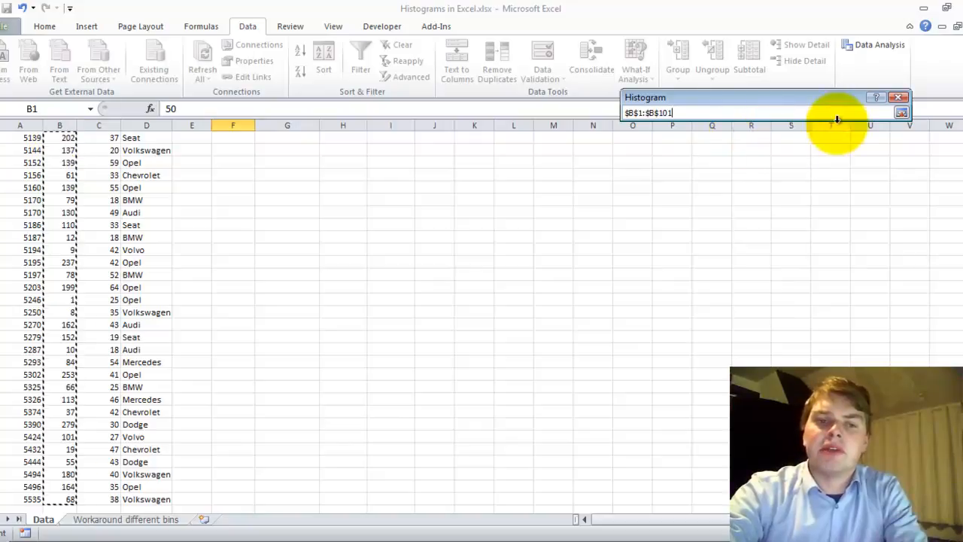
pyautogui.click(901, 112)
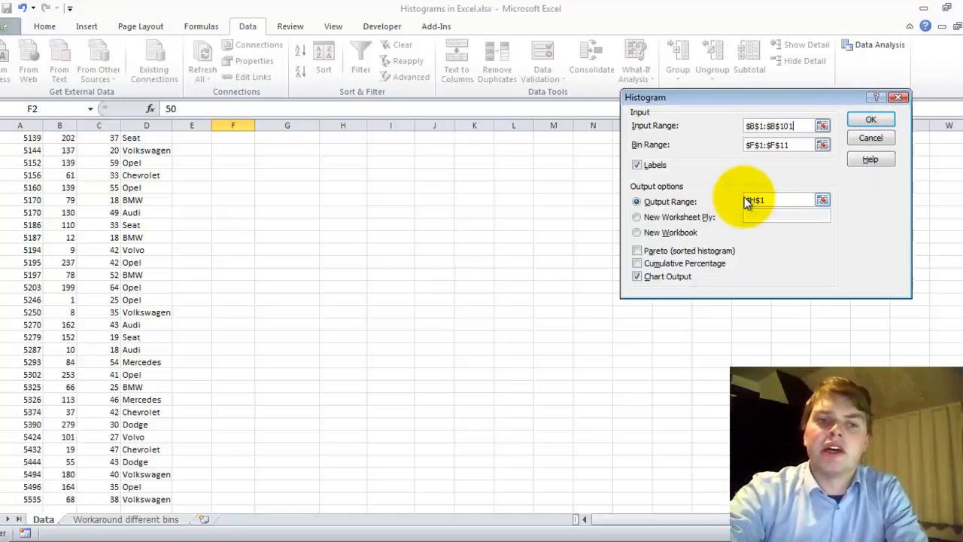
# Step: Set the bin range to F1:F11 and generate the histogram with labels and chart output, placing the results at H1
pyautogui.click(822, 144)
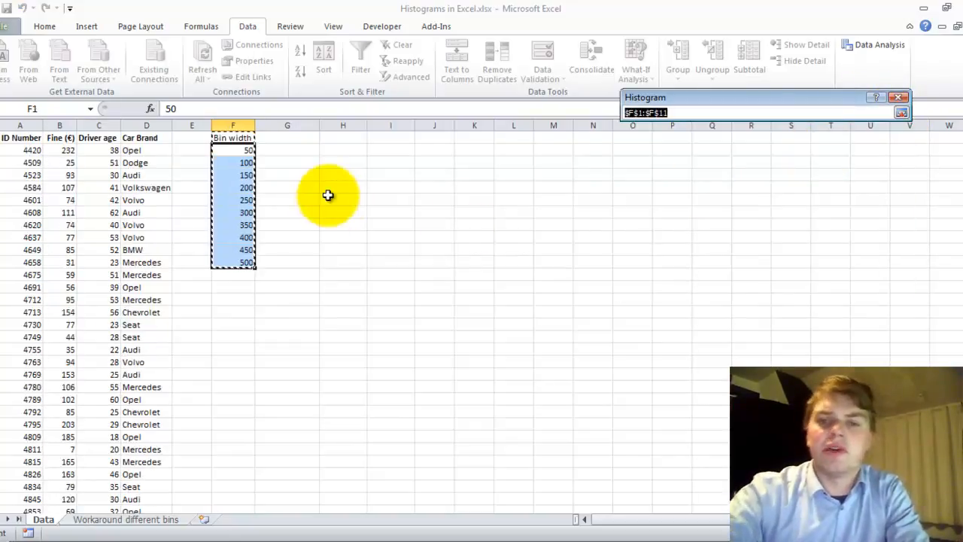
pyautogui.click(234, 137)
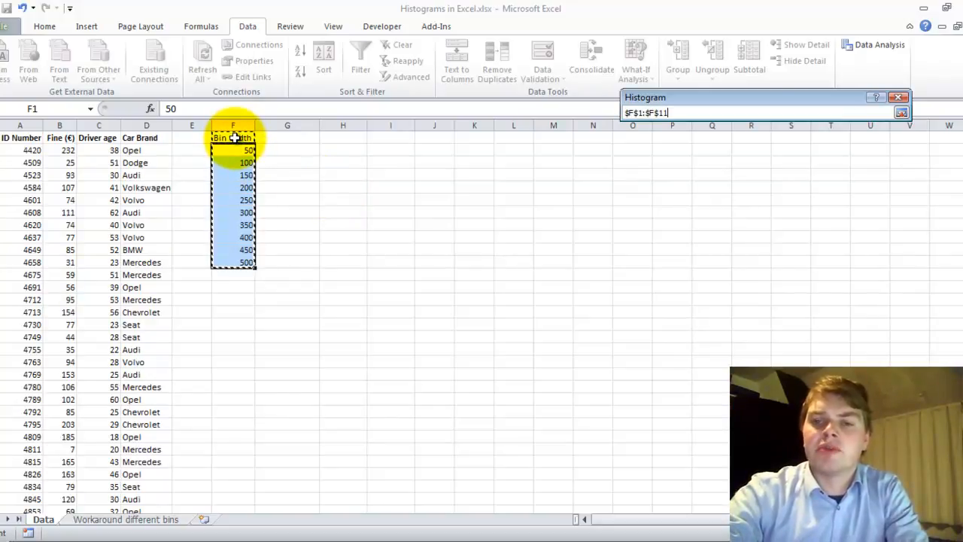
pyautogui.click(900, 113)
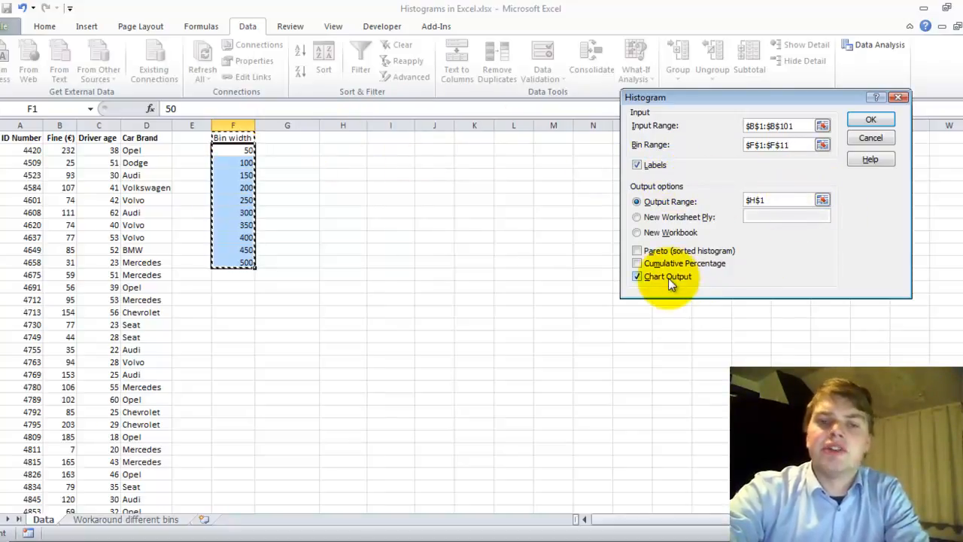
pyautogui.click(857, 121)
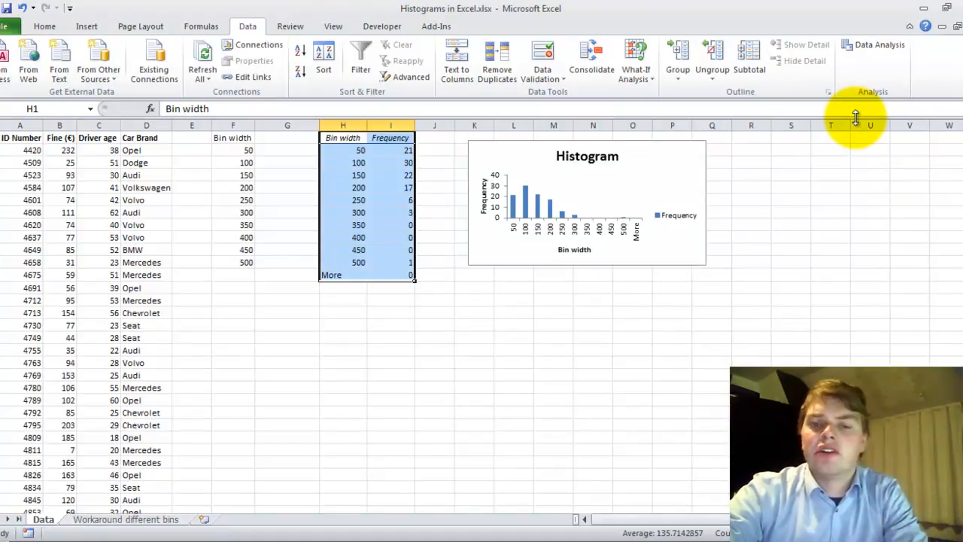
# Step: Add a "Text" column in G beside the bins, with the range labels 1-50 in G2 and 51-100 in G3
pyautogui.click(404, 150)
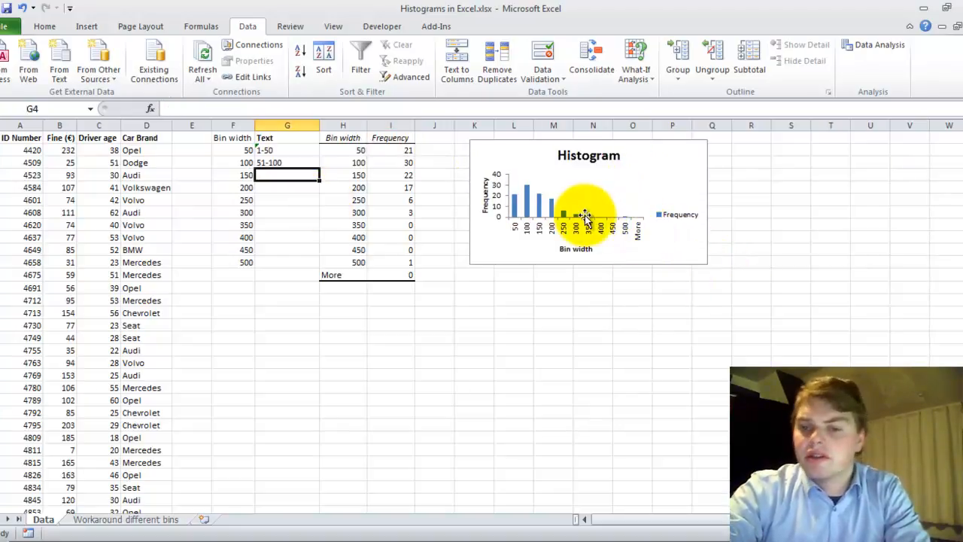
pyautogui.click(265, 148)
pyautogui.click(297, 175)
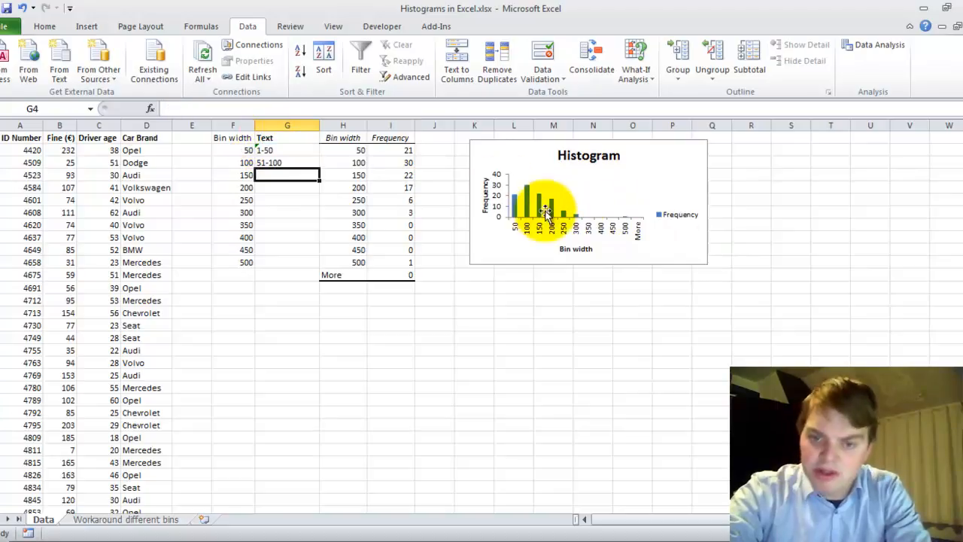
# Step: Set the gap width of the histogram's Frequency series to 0 % so the bars touch, and deselect the chart
pyautogui.click(551, 212)
pyautogui.rightClick(551, 212)
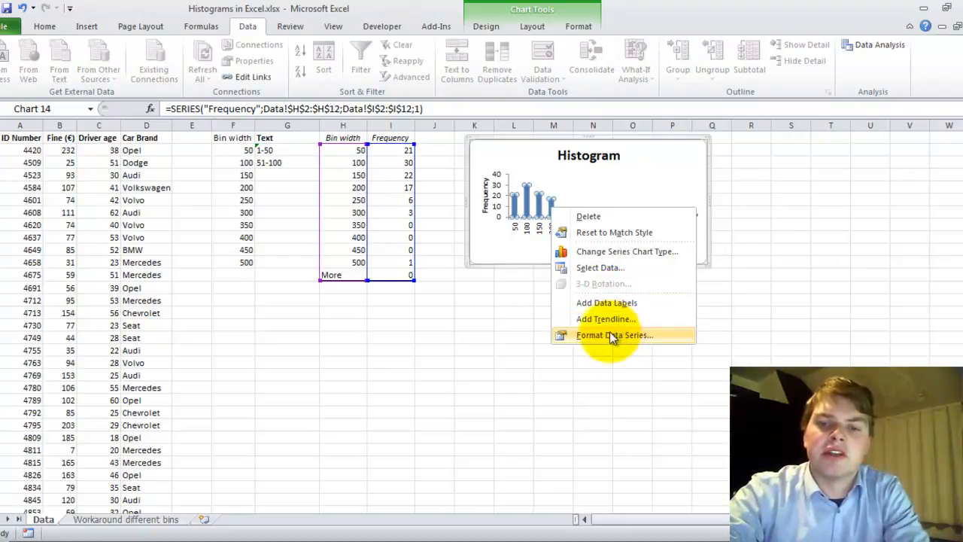
pyautogui.press('Return')
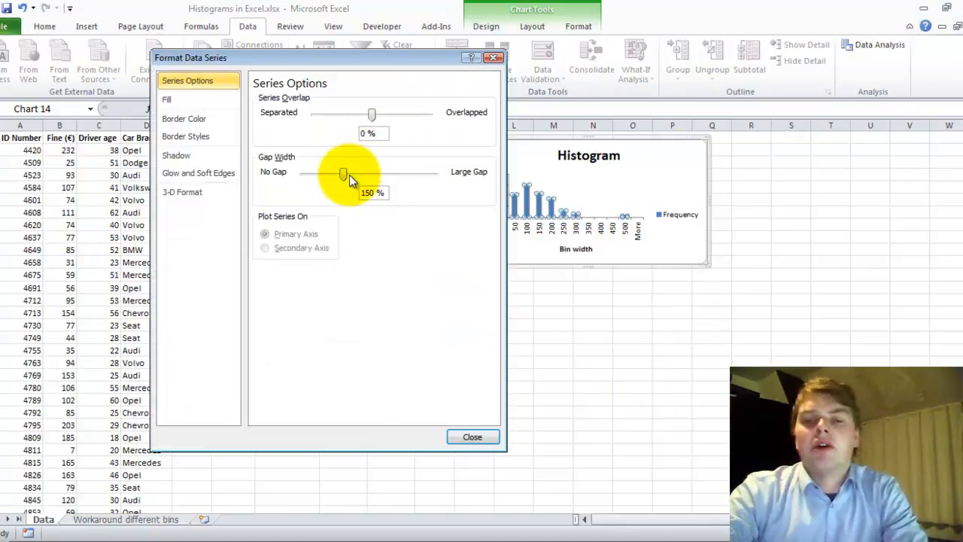
pyautogui.moveTo(343, 175); pyautogui.dragTo(306, 176)
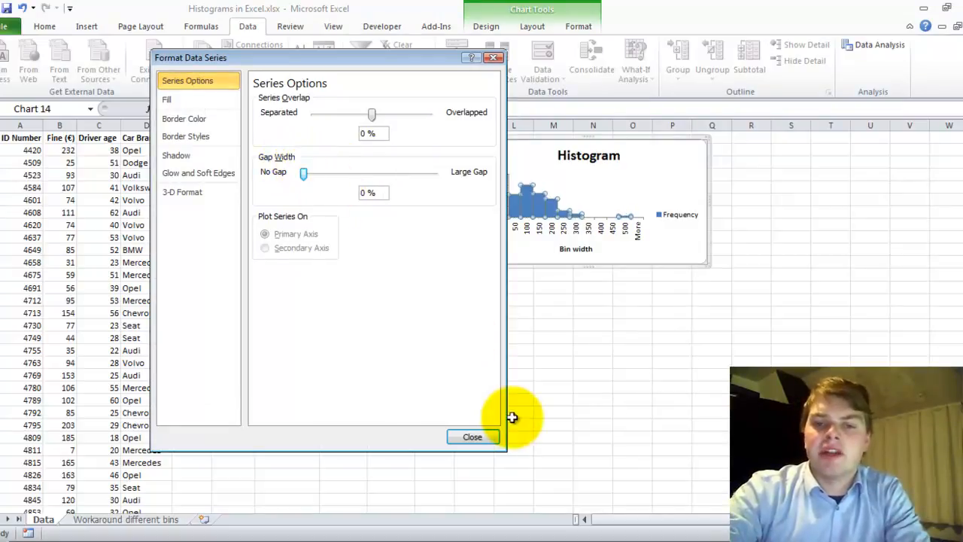
pyautogui.click(482, 441)
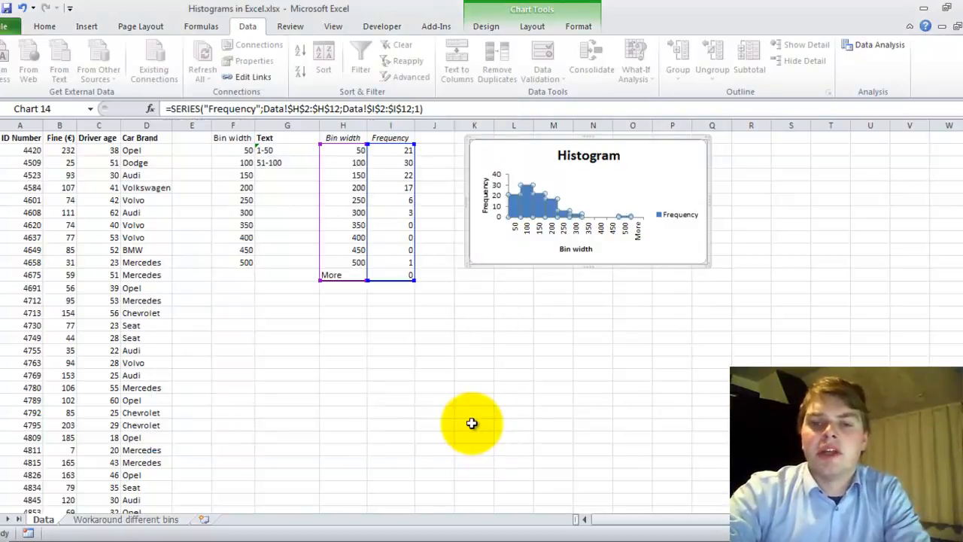
pyautogui.click(477, 296)
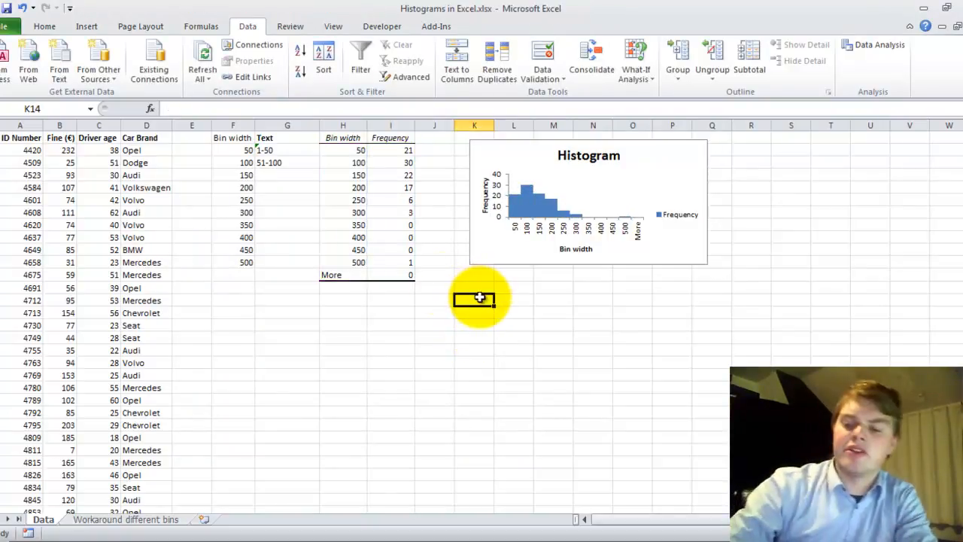
# Step: Try changing the bin value in H7 of the frequency table to 270, and undo the change
pyautogui.click(359, 215)
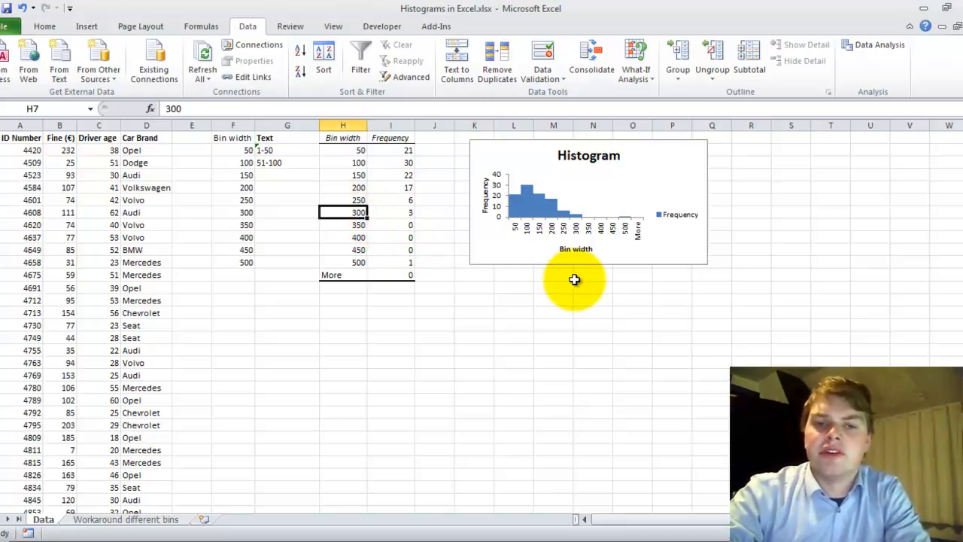
pyautogui.write('270')
pyautogui.press('Return')
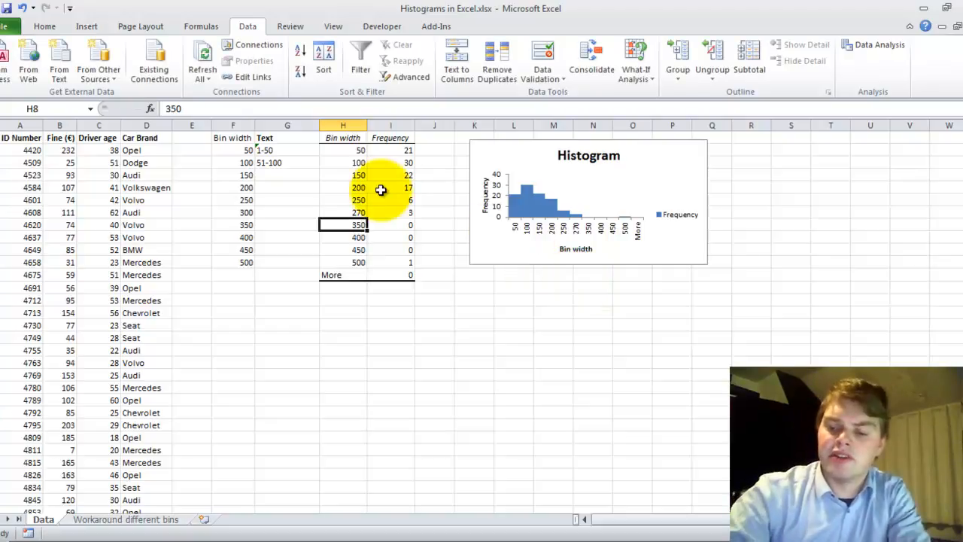
pyautogui.hotkey('ctrl', 'z')
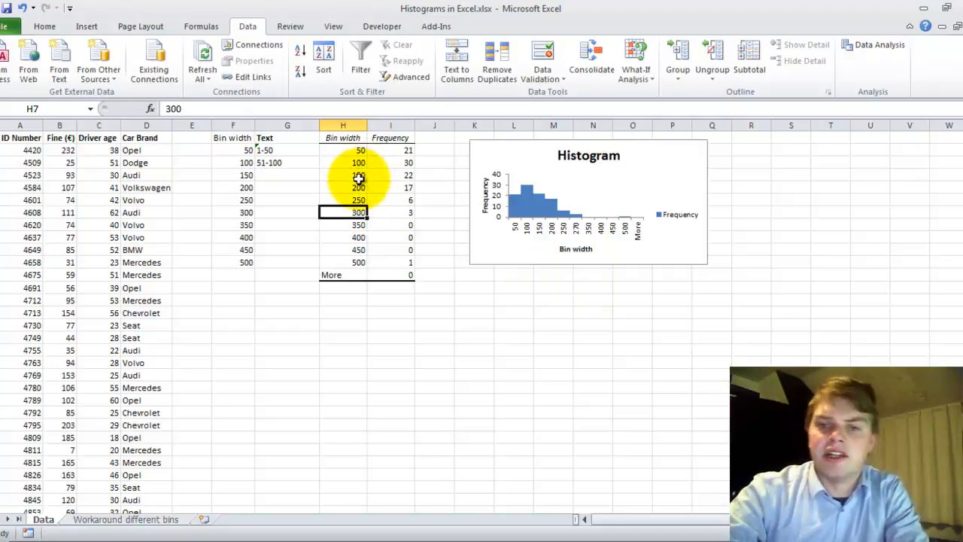
# Step: Set the bin value in H4 of the frequency table to 200
pyautogui.click(358, 175)
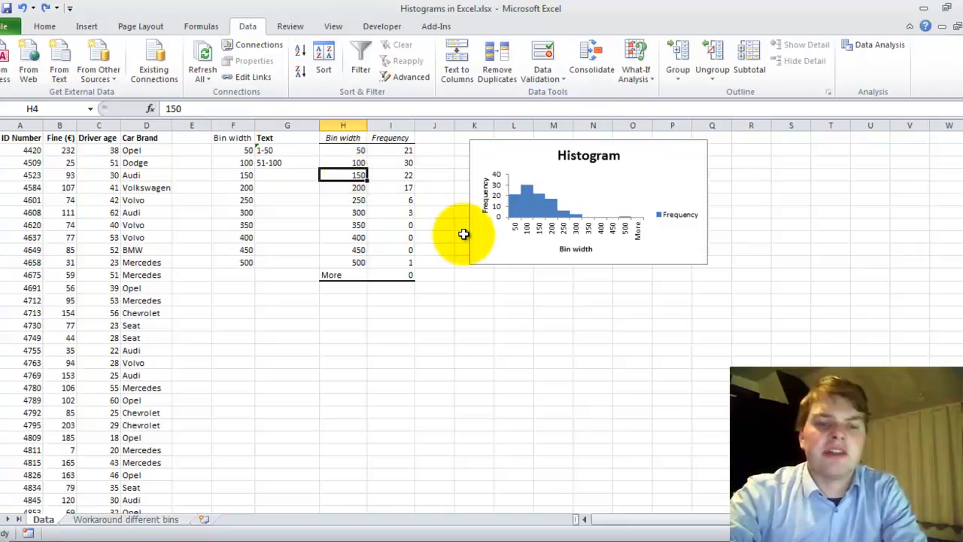
pyautogui.write('200')
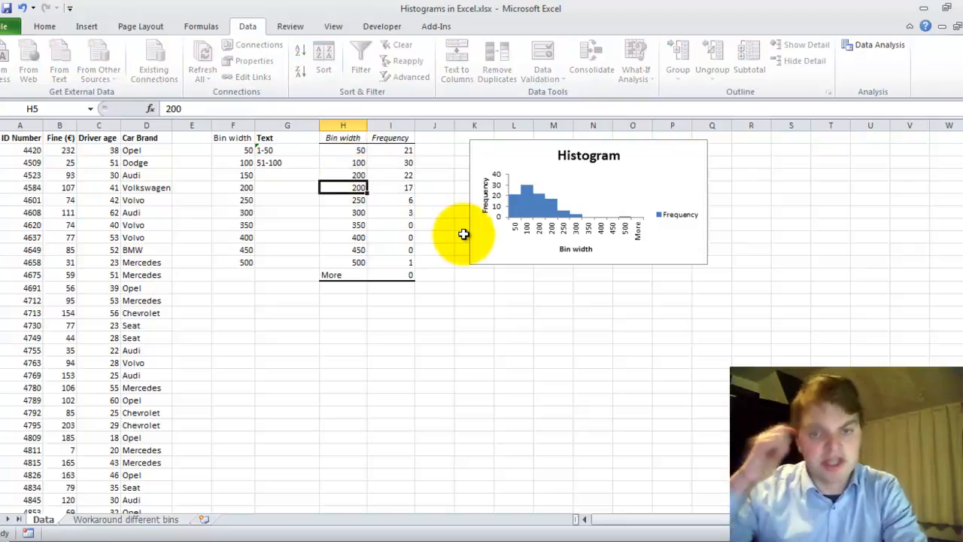
# Step: Undo the change to the bin value in H4 of the frequency table
pyautogui.press('Return')
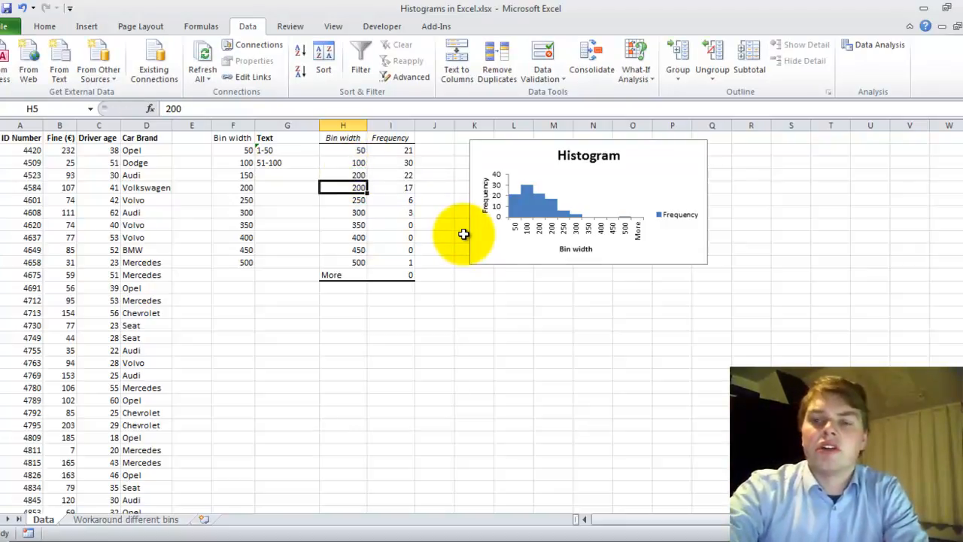
pyautogui.hotkey('ctrl', 'z')
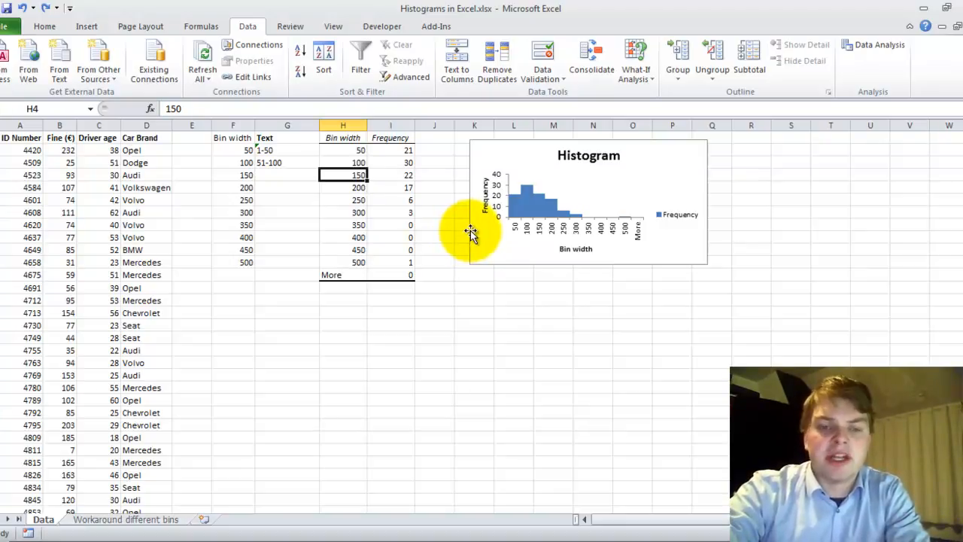
pyautogui.scroll(-1, 436, 295)
pyautogui.scroll(1, 436, 296)
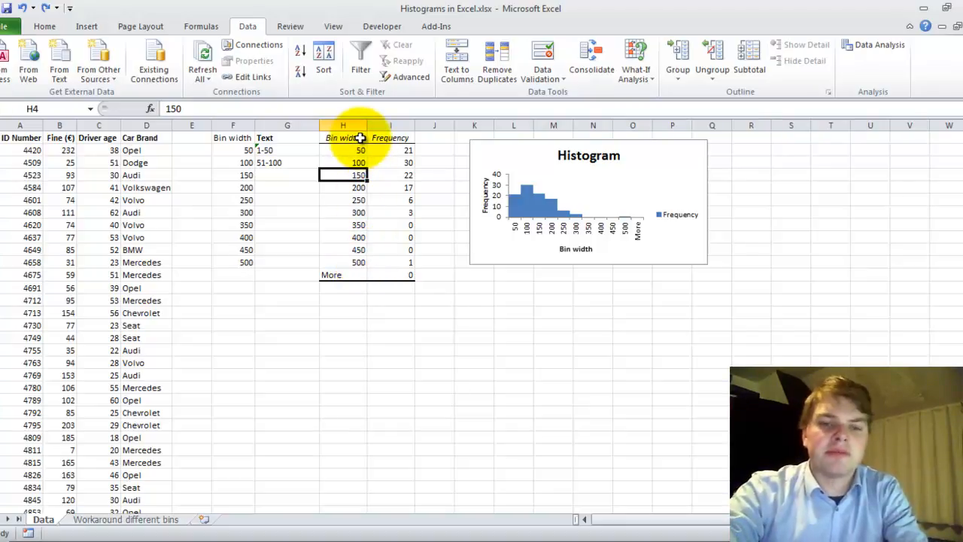
# Step: Copy the "Bin width" header and its bin values from H1:H11 and paste them starting at G16
pyautogui.moveTo(360, 138); pyautogui.dragTo(355, 268)
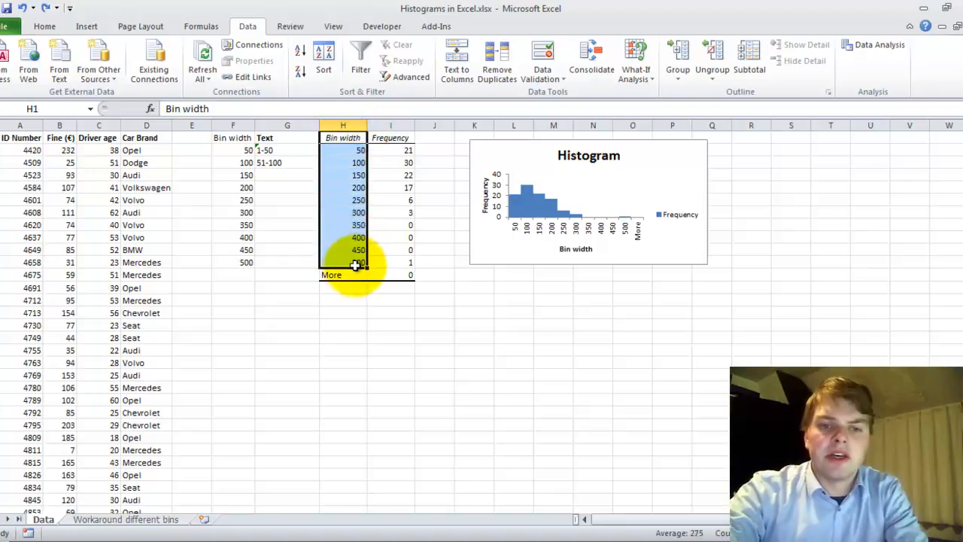
pyautogui.hotkey('ctrl', 'c')
pyautogui.scroll(-2, 361, 259)
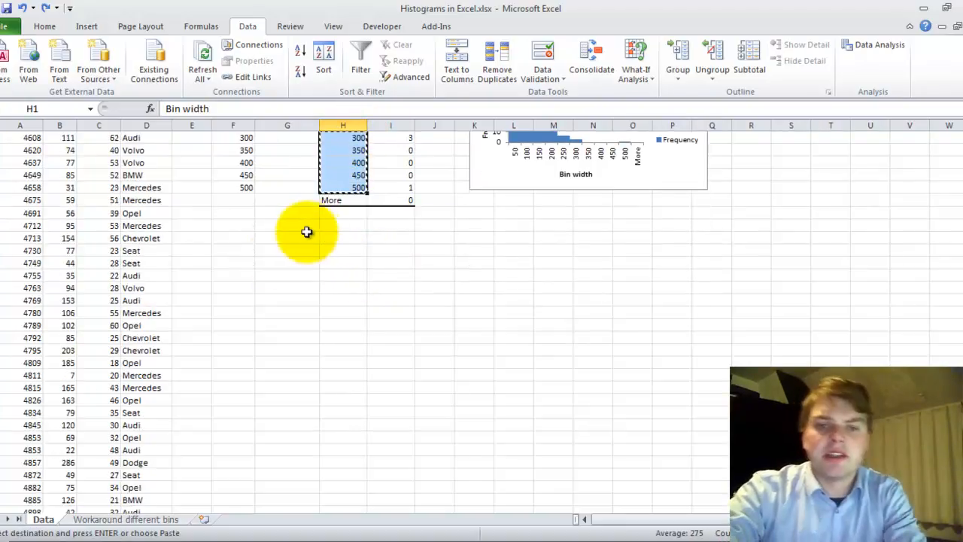
pyautogui.click(272, 252)
pyautogui.hotkey('ctrl', 'v')
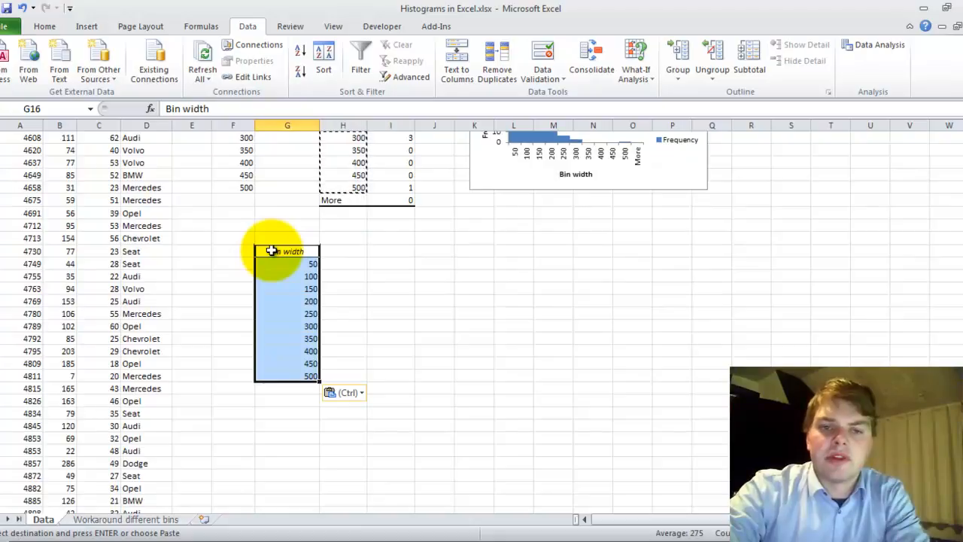
# Step: Add the header "Frequency" in H16 beside the pasted bin width column
pyautogui.click(352, 251)
pyautogui.scroll(2, 451, 202)
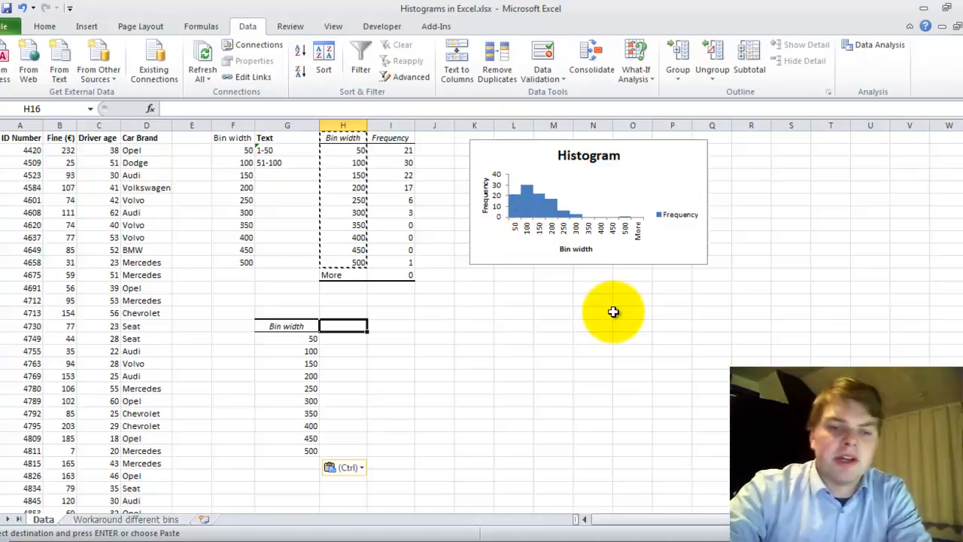
pyautogui.write('Frequency')
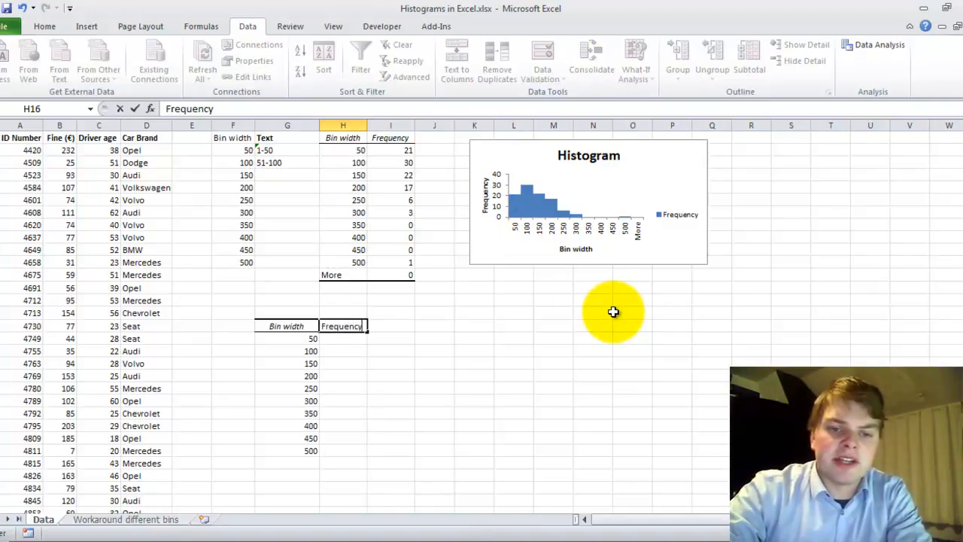
pyautogui.press('Return')
# Step: Enter the array formula =Frequency(B2:B101;G17:G26) across H17:H27 to count the fines in each bin
pyautogui.scroll(-2, 564, 297)
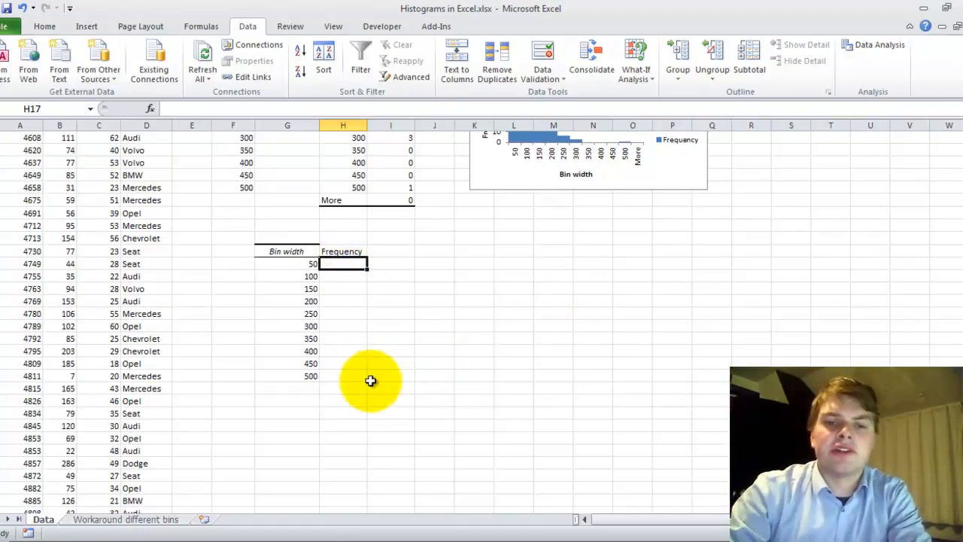
pyautogui.moveTo(343, 389); pyautogui.dragTo(366, 384)
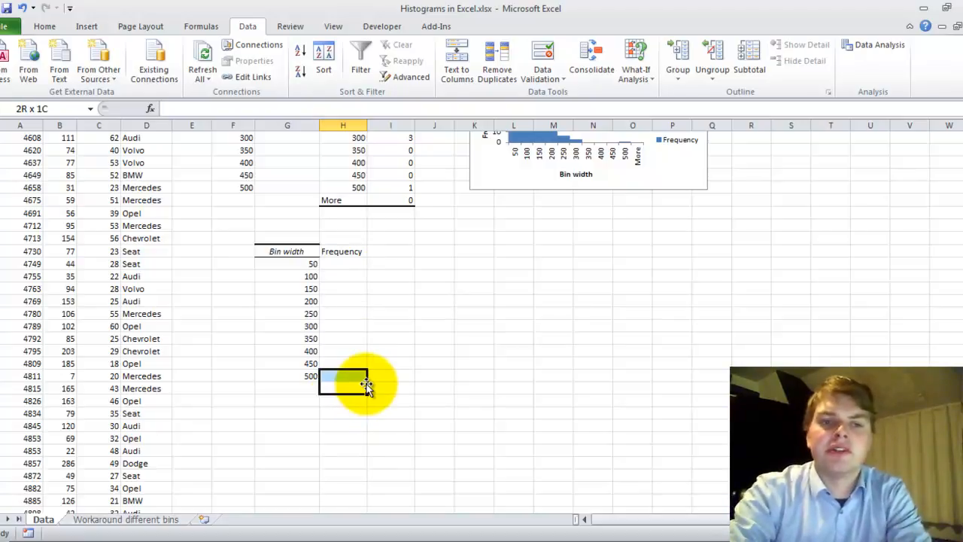
pyautogui.hotkey('shift', 'Up')
pyautogui.hotkey('shift', 'Up')
pyautogui.hotkey('shift', 'Up')
pyautogui.hotkey('shift', 'Up')
pyautogui.hotkey('shift', 'Up')
pyautogui.hotkey('shift', 'Up')
pyautogui.hotkey('shift', 'Up')
pyautogui.hotkey('shift', 'Up')
pyautogui.hotkey('shift', 'Up')
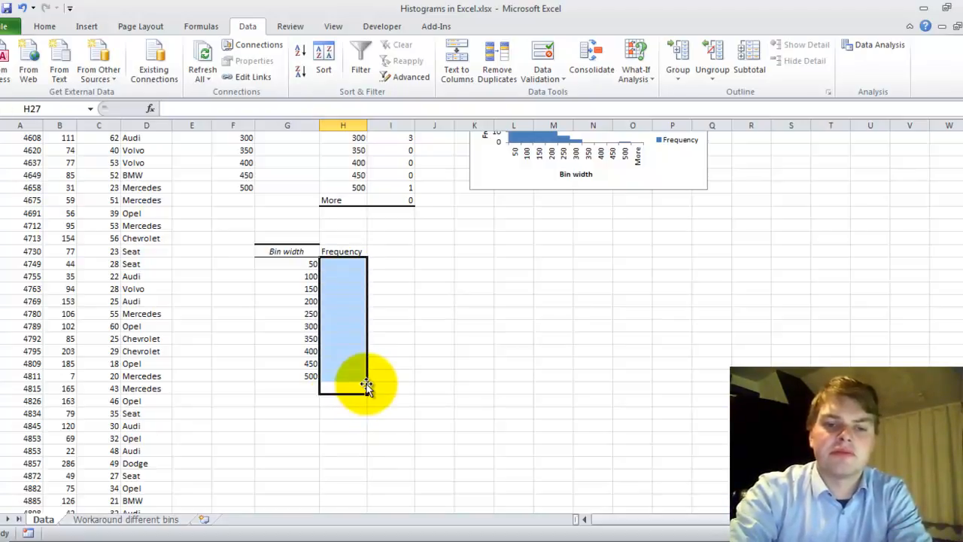
pyautogui.write('=')
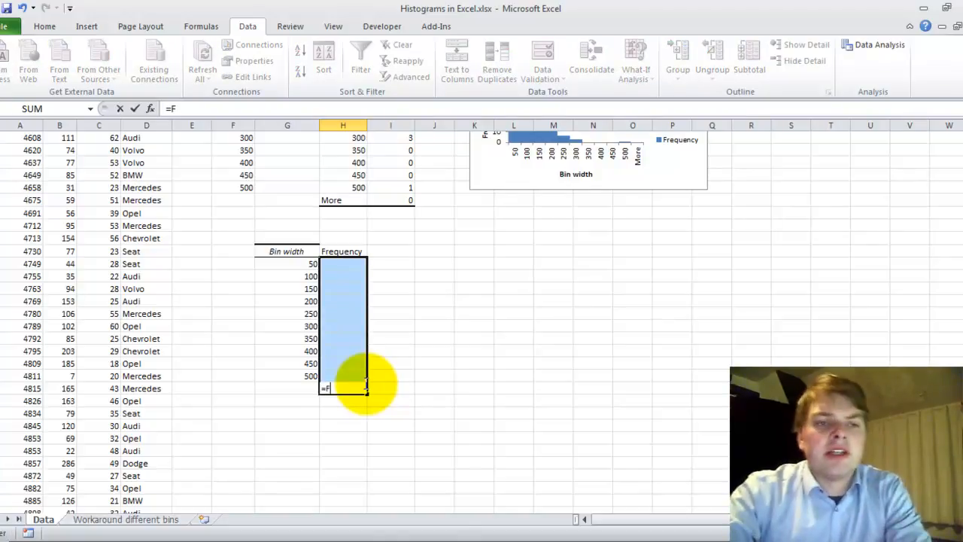
pyautogui.write('Frequency(')
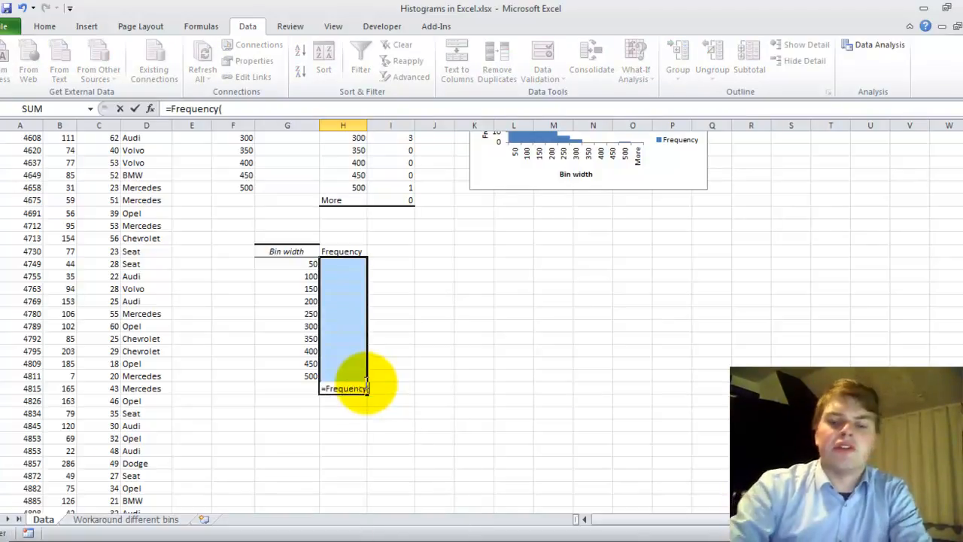
pyautogui.scroll(1, 66, 211)
pyautogui.scroll(1, 66, 211)
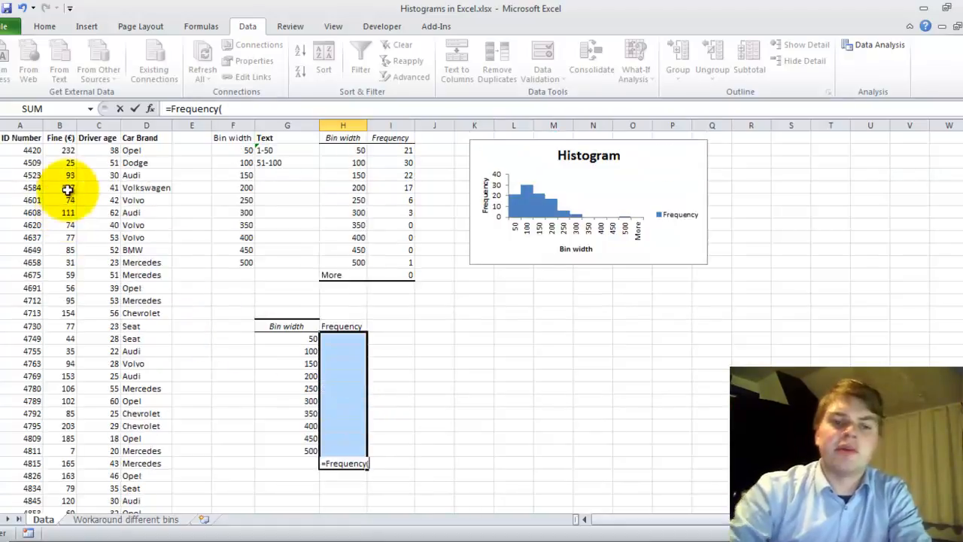
pyautogui.click(66, 150)
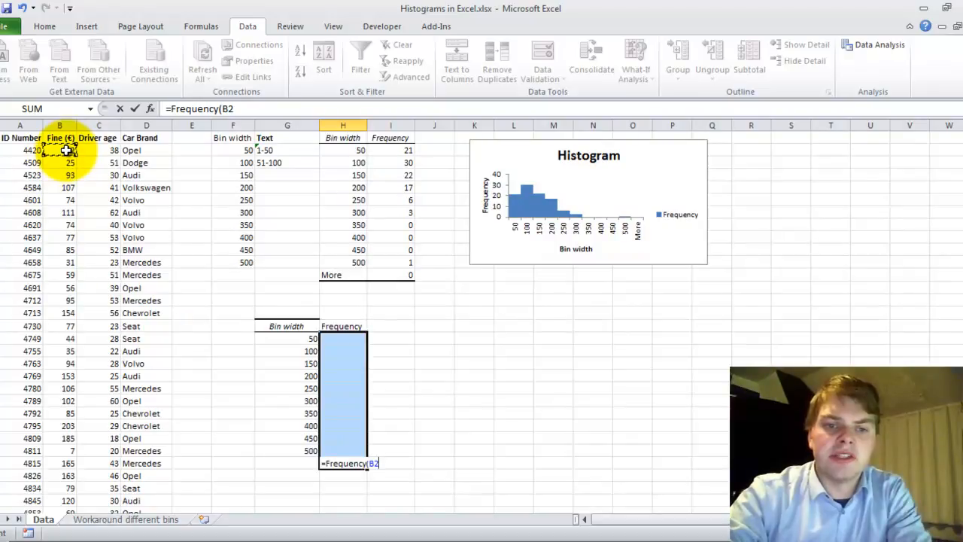
pyautogui.hotkey('ctrl', 'shift', 'Down')
pyautogui.write(';')
pyautogui.scroll(15, 128, 204)
pyautogui.scroll(9, 363, 259)
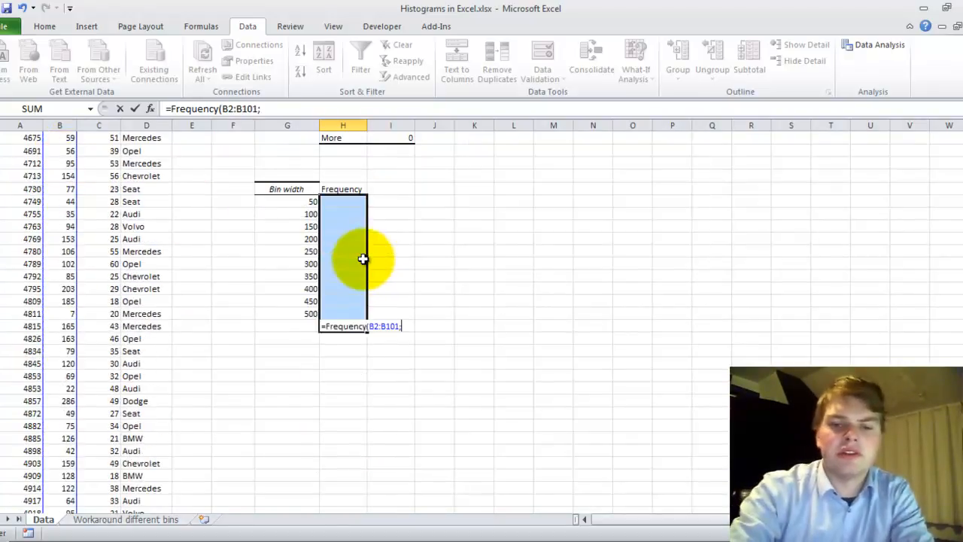
pyautogui.moveTo(311, 276); pyautogui.dragTo(310, 388)
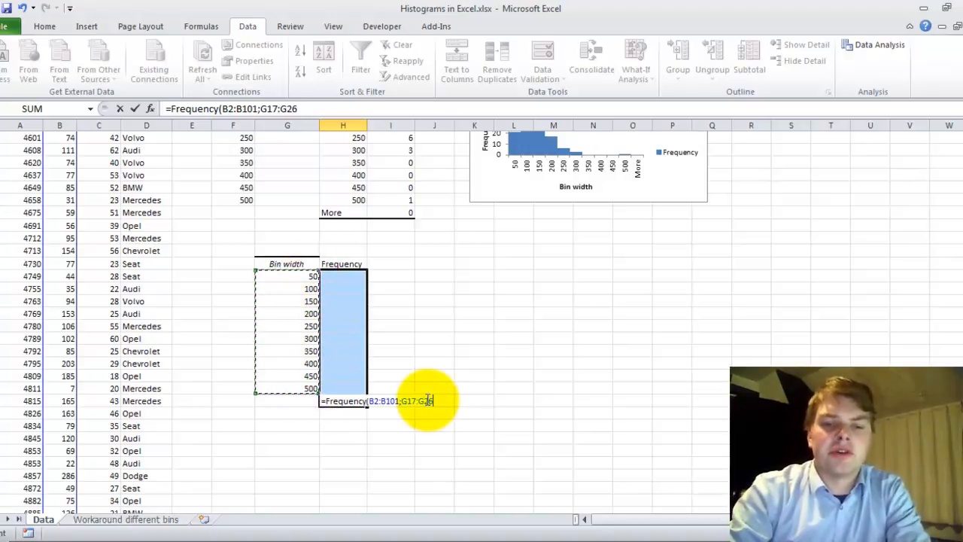
pyautogui.write(')')
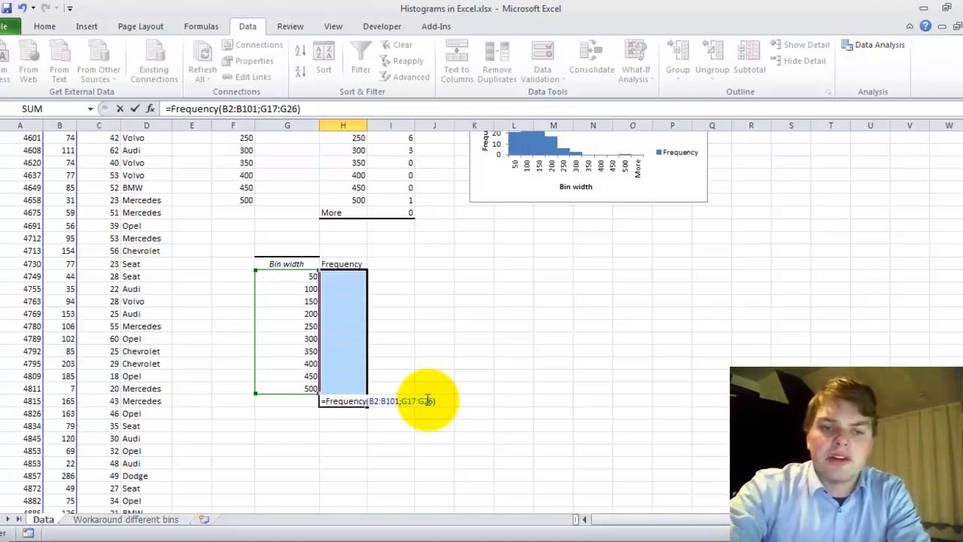
pyautogui.hotkey('ctrl', 'shift', 'Return')
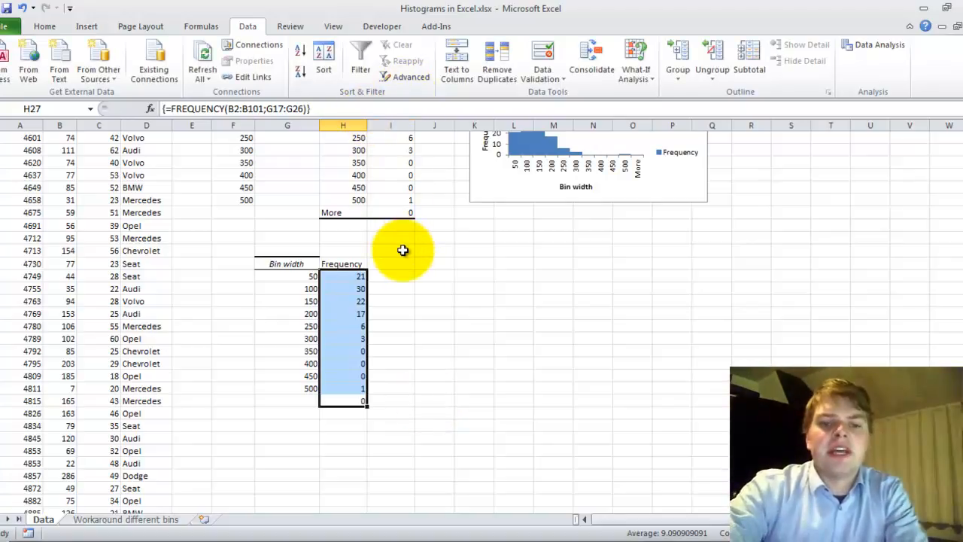
pyautogui.click(403, 288)
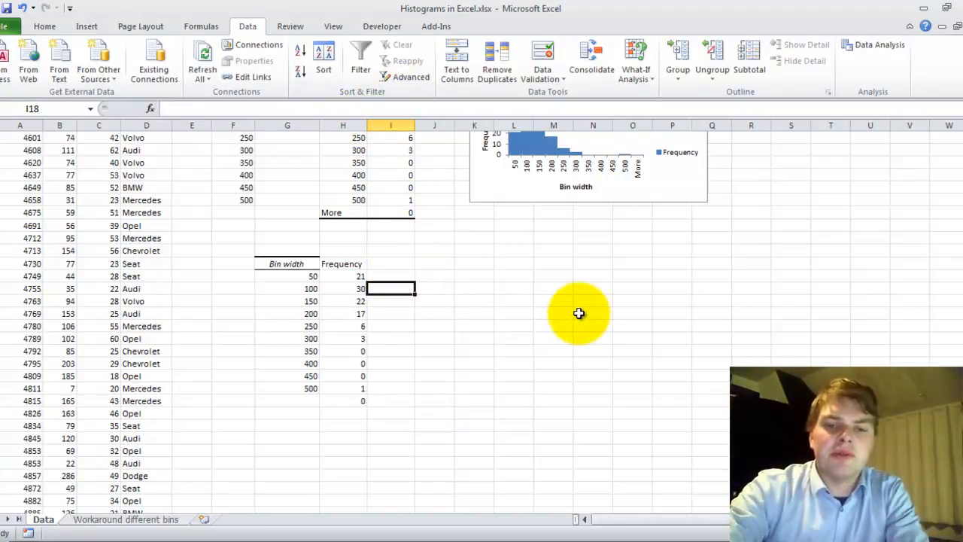
# Step: Label the overflow row of the new frequency table "above 500" in G27
pyautogui.scroll(2, 579, 313)
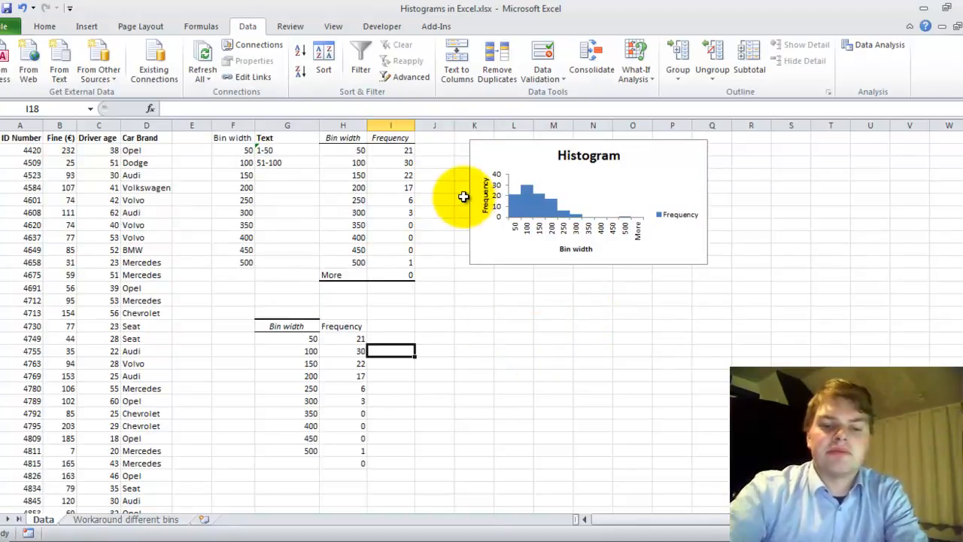
pyautogui.moveTo(279, 327); pyautogui.dragTo(279, 457)
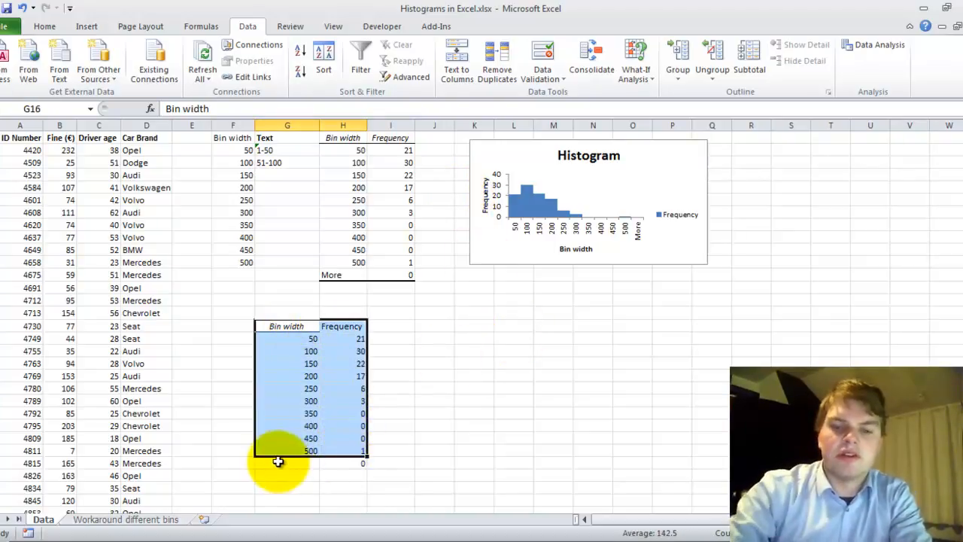
pyautogui.click(279, 461)
pyautogui.write('above 500')
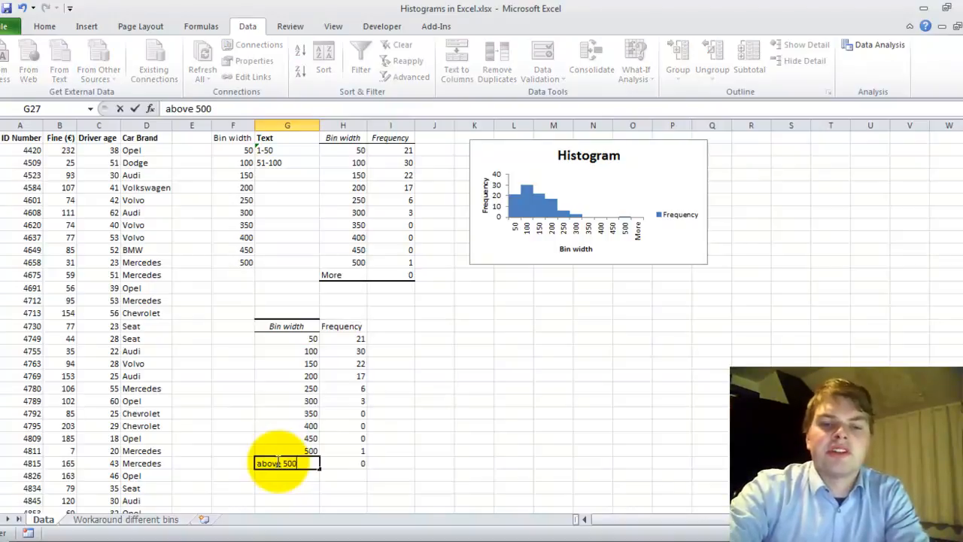
pyautogui.press('Return')
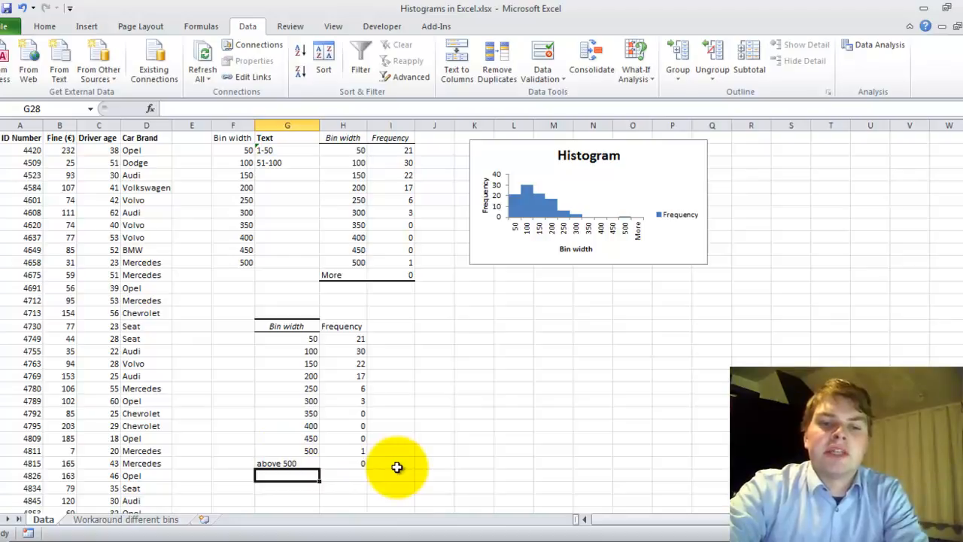
# Step: Insert a 2-D clustered column chart of G16:H27 and place it below the first histogram
pyautogui.click(348, 461)
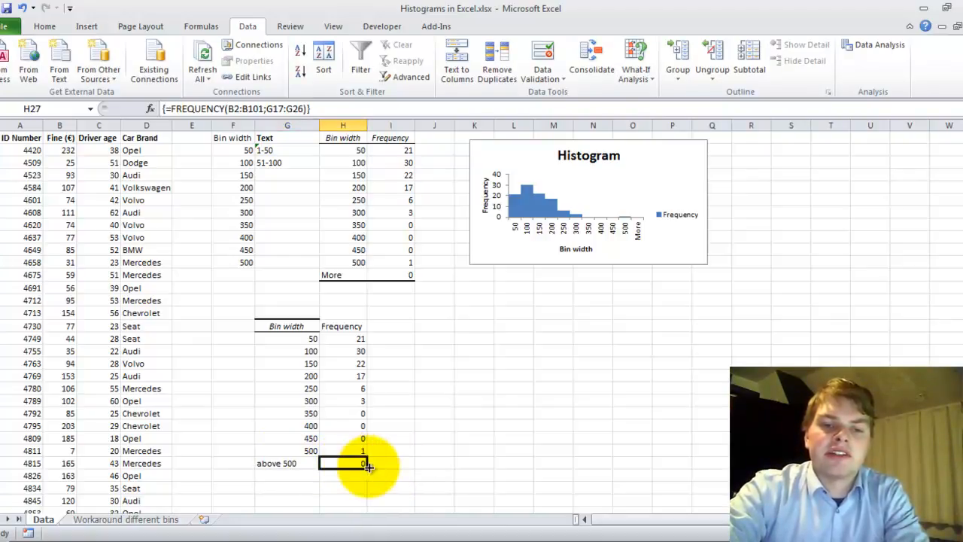
pyautogui.click(292, 337)
pyautogui.moveTo(266, 327); pyautogui.dragTo(353, 462)
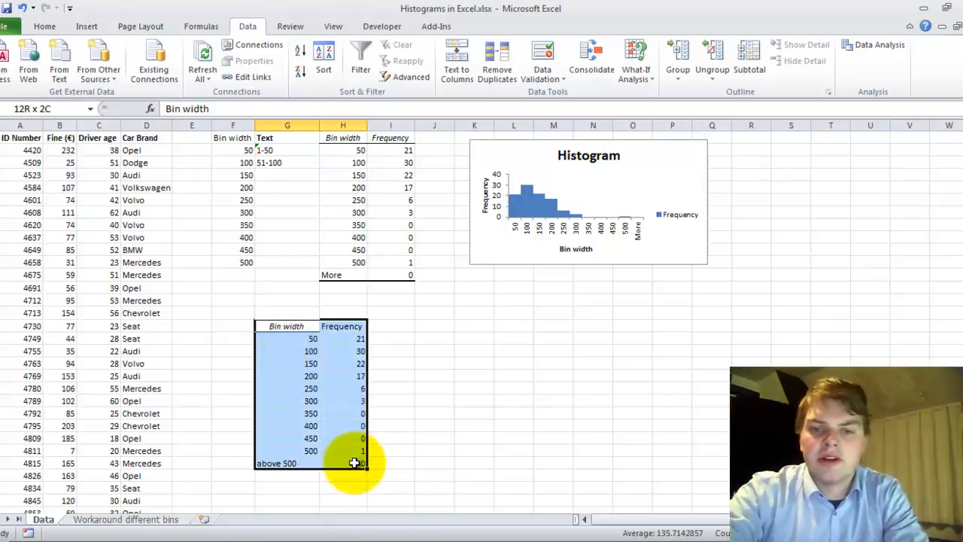
pyautogui.click(90, 28)
pyautogui.click(273, 61)
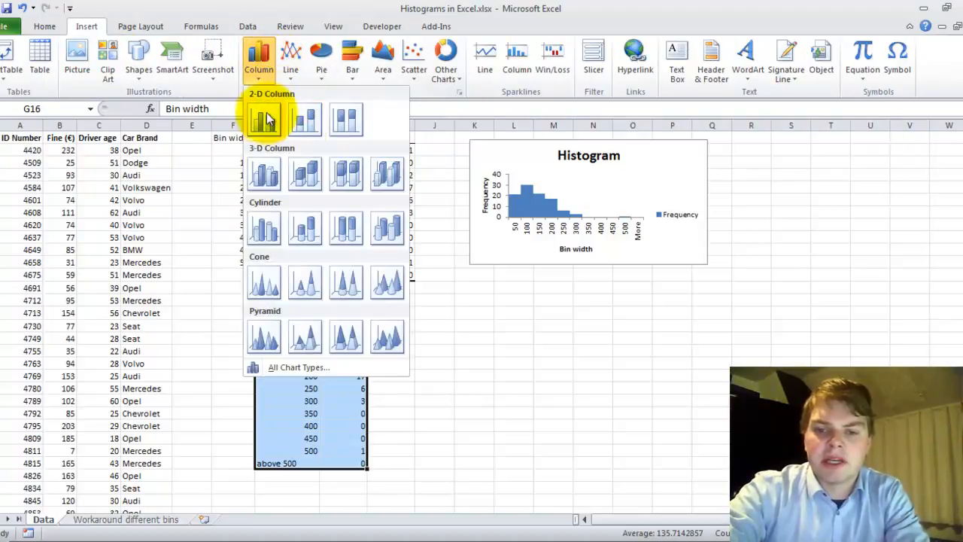
pyautogui.click(264, 117)
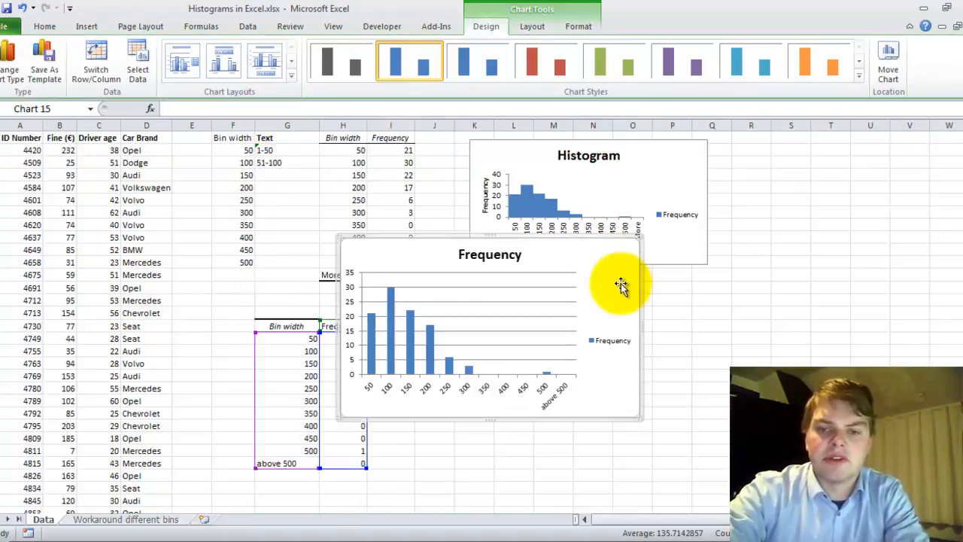
pyautogui.moveTo(703, 364); pyautogui.dragTo(707, 339)
# Step: Change the new column chart's title to "Histogram"
pyautogui.click(569, 316)
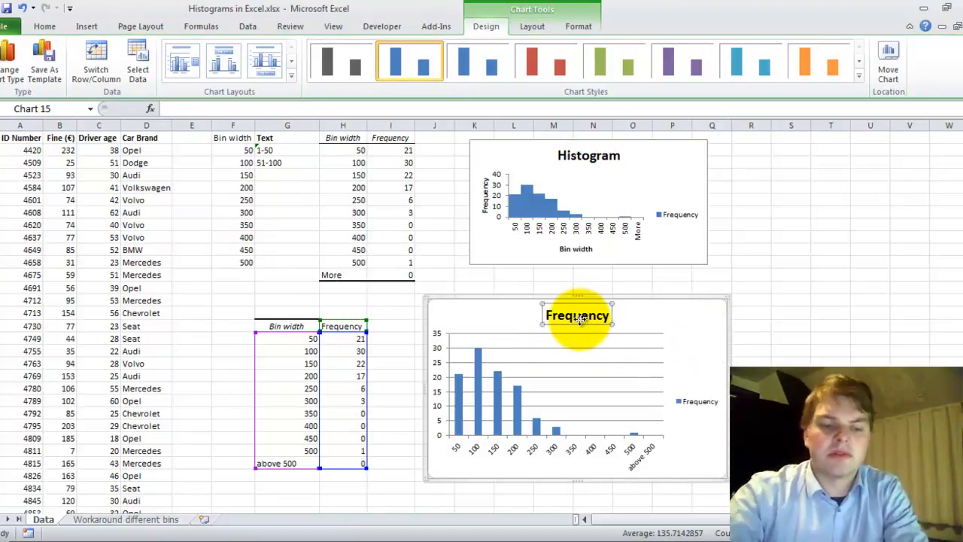
pyautogui.click(569, 317)
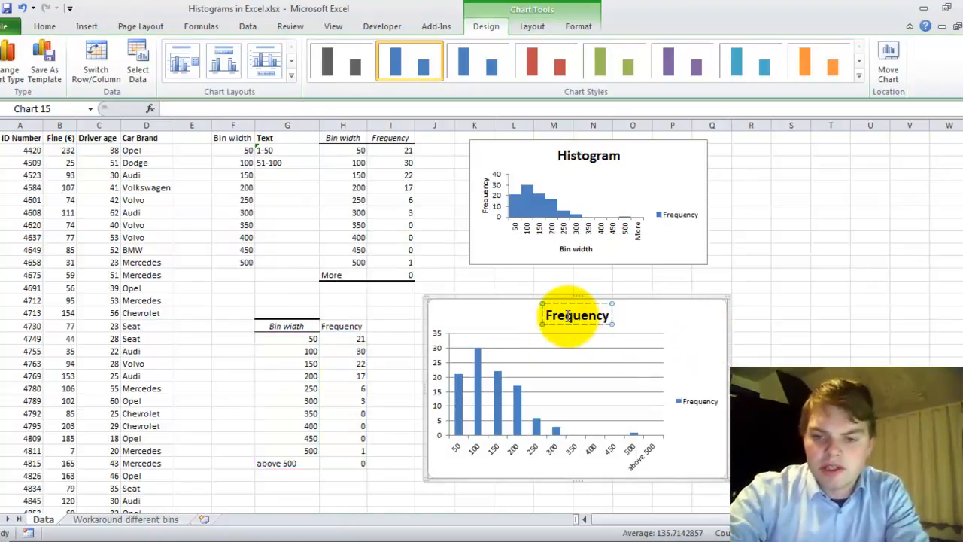
pyautogui.hotkey('ctrl', 'a')
pyautogui.write('Hist')
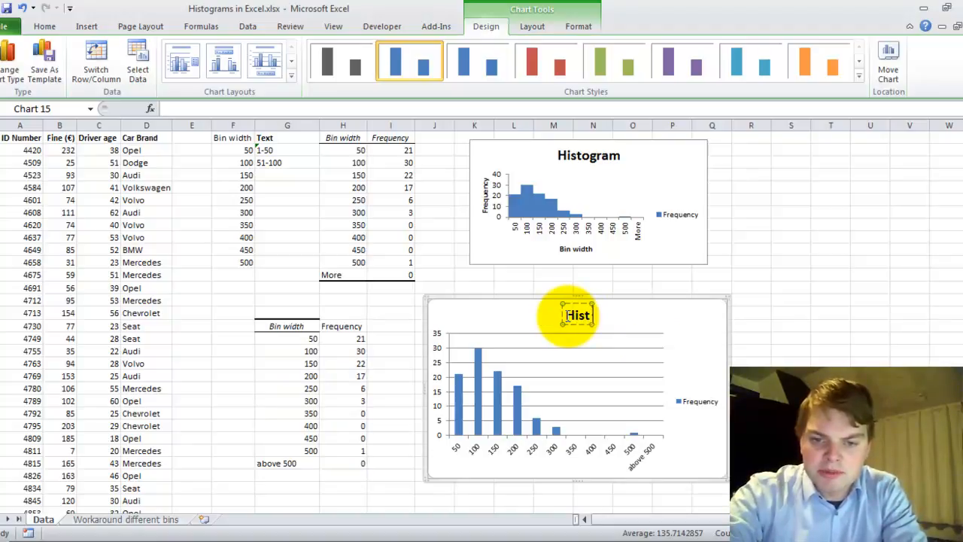
pyautogui.write('ogram')
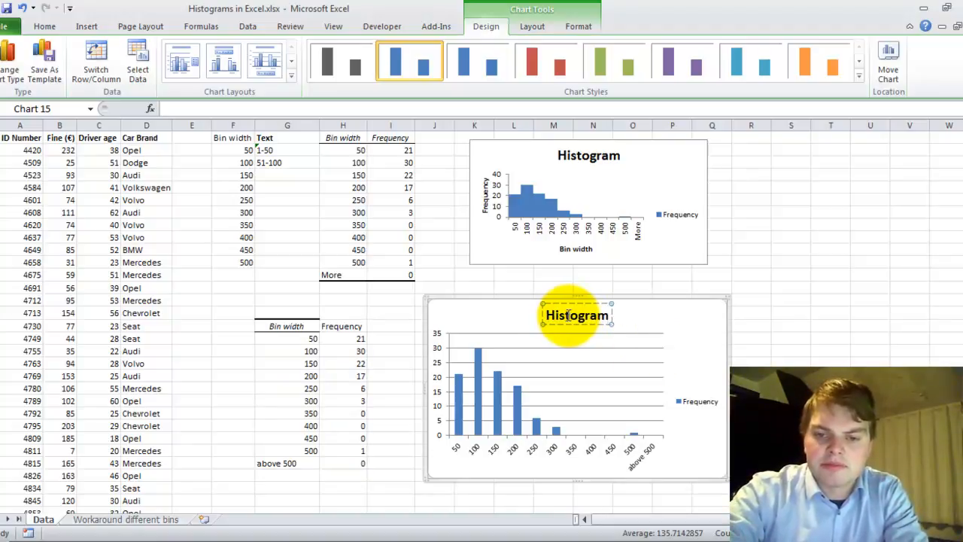
pyautogui.click(495, 431)
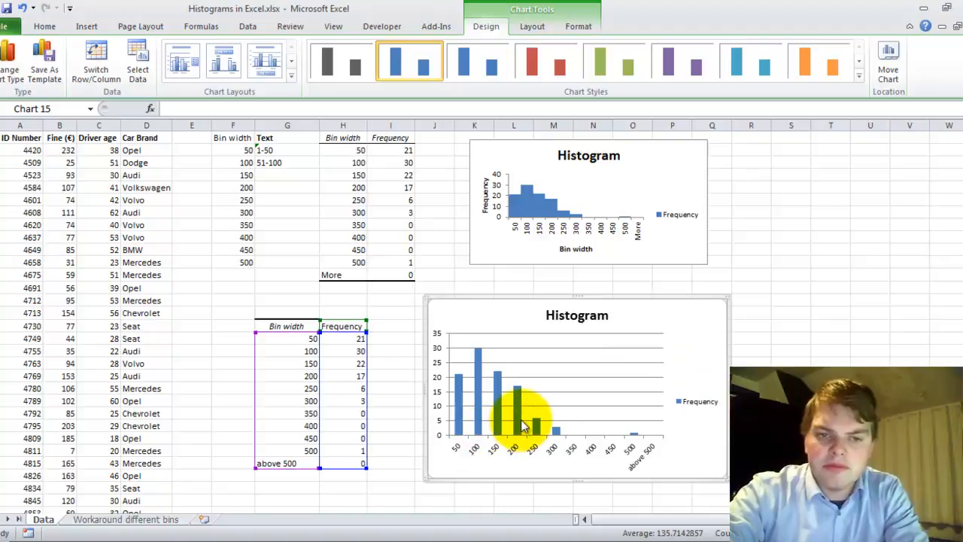
# Step: Set the gap width of the lower histogram's Frequency series to 0 % to remove the gaps between columns
pyautogui.rightClick(523, 425)
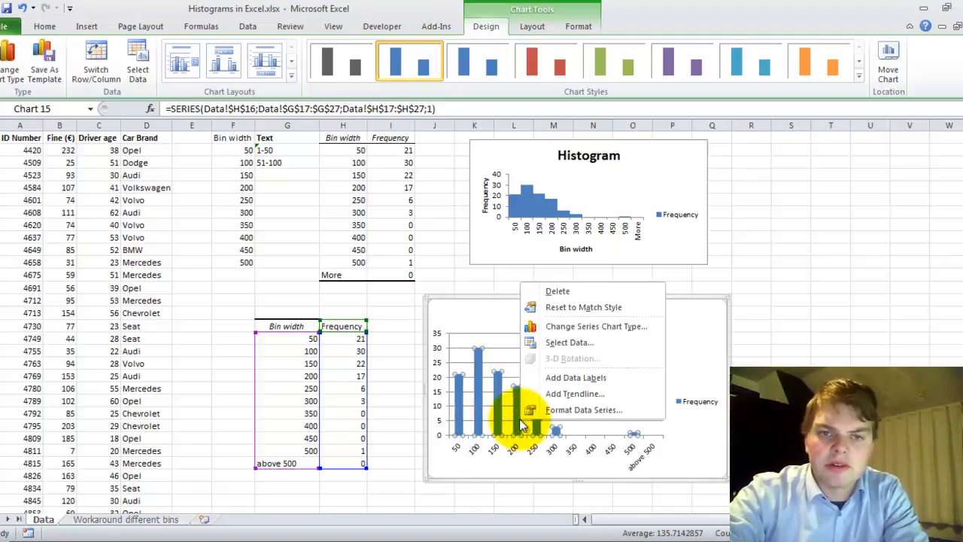
pyautogui.click(585, 411)
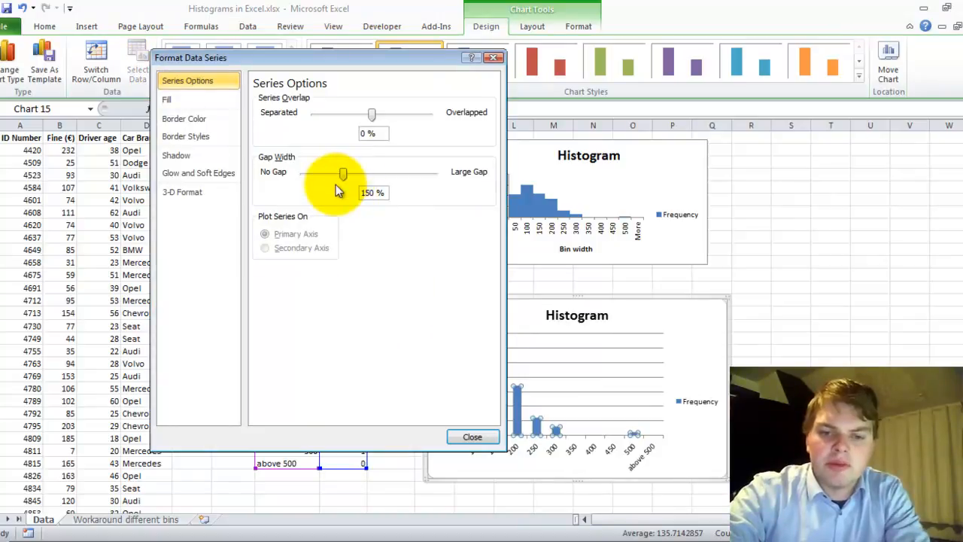
pyautogui.moveTo(344, 175); pyautogui.dragTo(302, 173)
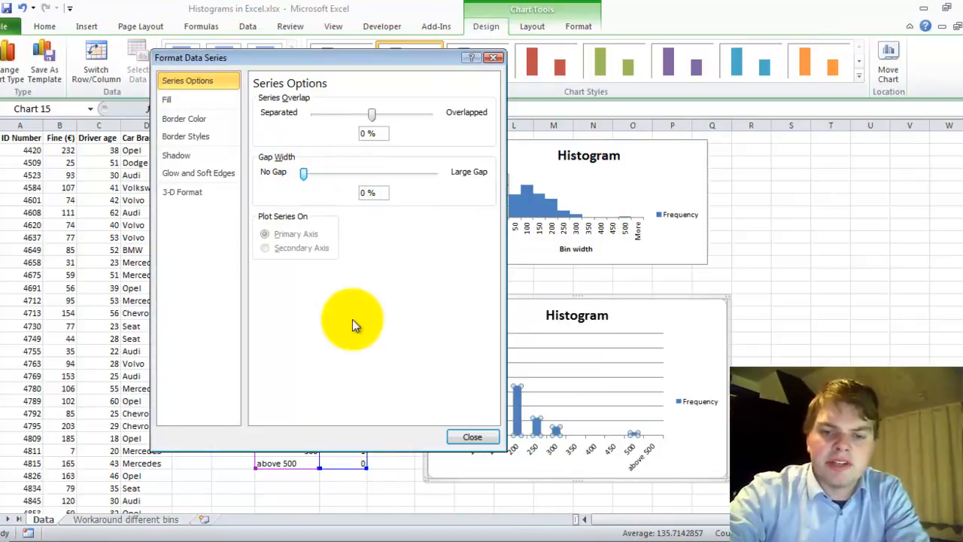
pyautogui.click(480, 437)
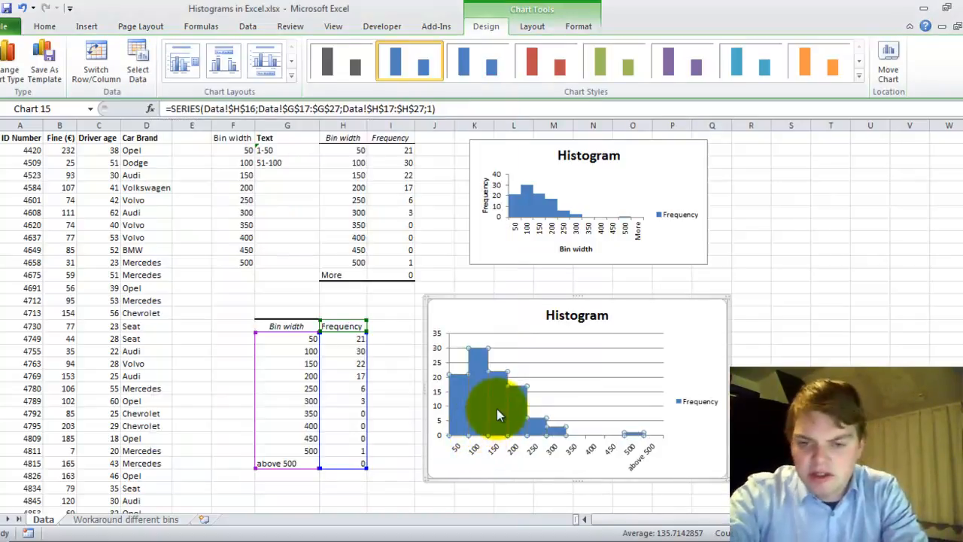
# Step: Add data labels to the Frequency columns of the lower histogram and deselect the chart
pyautogui.rightClick(496, 407)
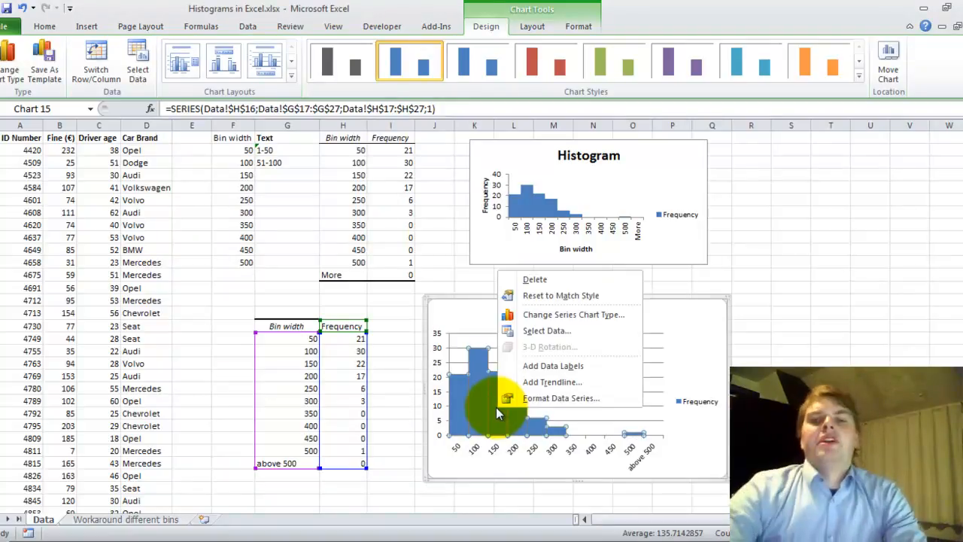
pyautogui.click(559, 368)
pyautogui.press('Escape')
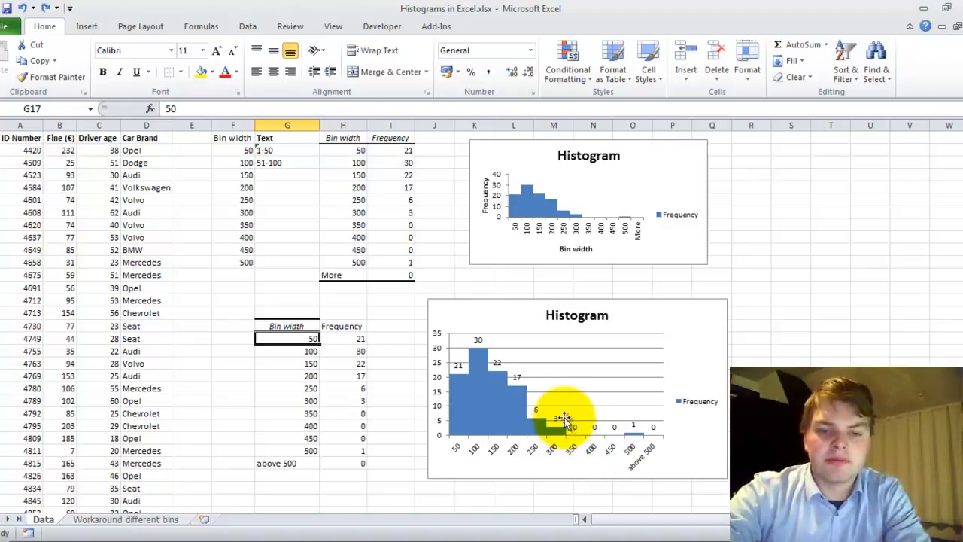
# Step: Delete the bin entries 350 through "above 500" in G23:G27 and check the array formula in H25
pyautogui.moveTo(309, 409); pyautogui.dragTo(313, 463)
pyautogui.press('Delete')
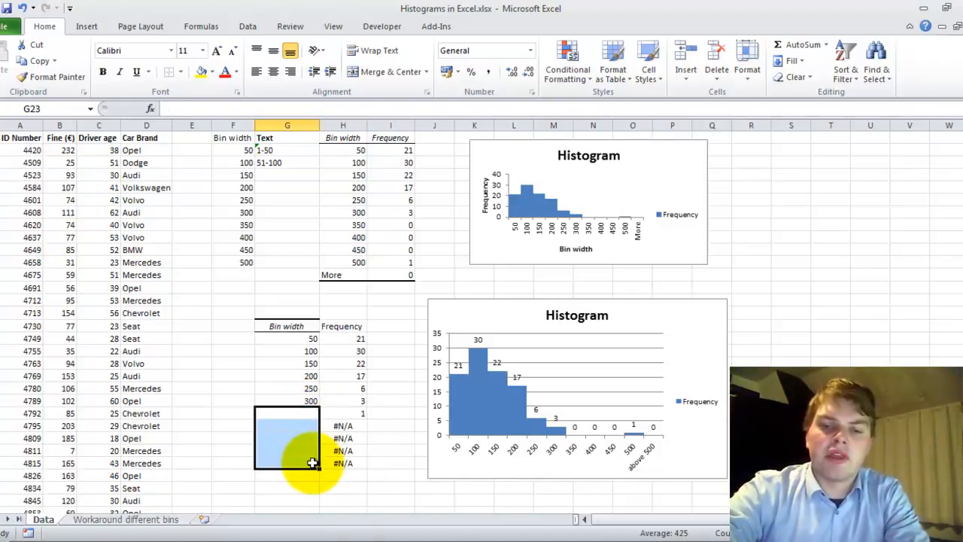
pyautogui.click(344, 435)
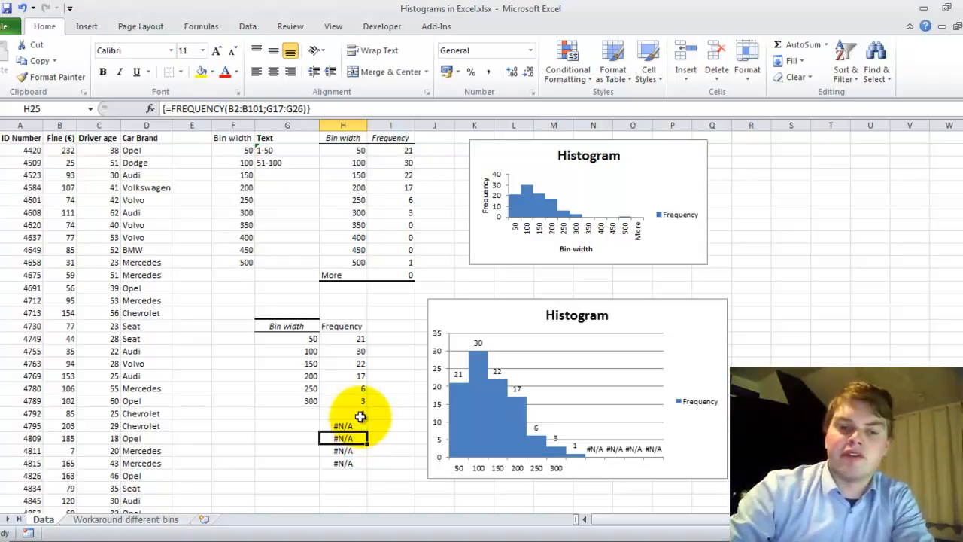
# Step: Change the first two bin limits of the lower table to 25 in G17 and 50 in G18, then inspect H18
pyautogui.click(307, 340)
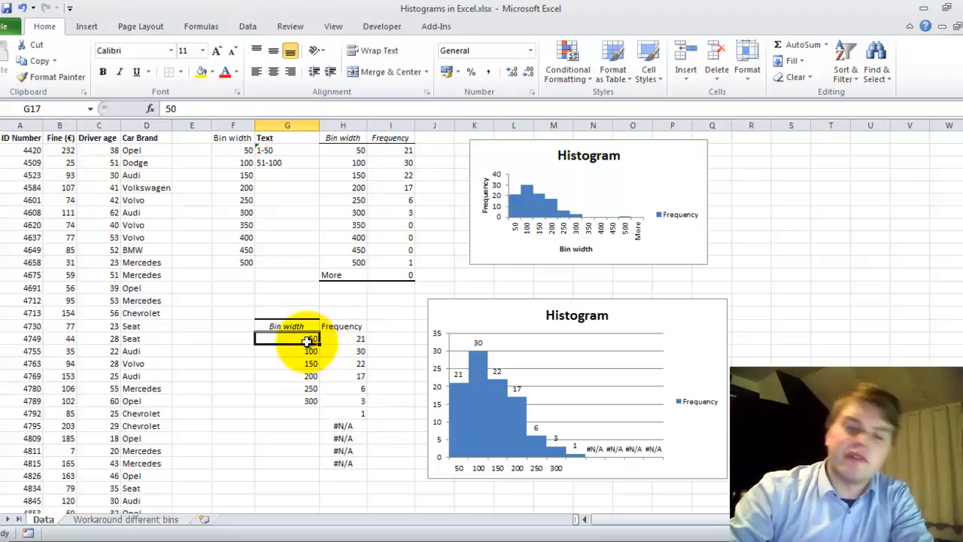
pyautogui.write('2')
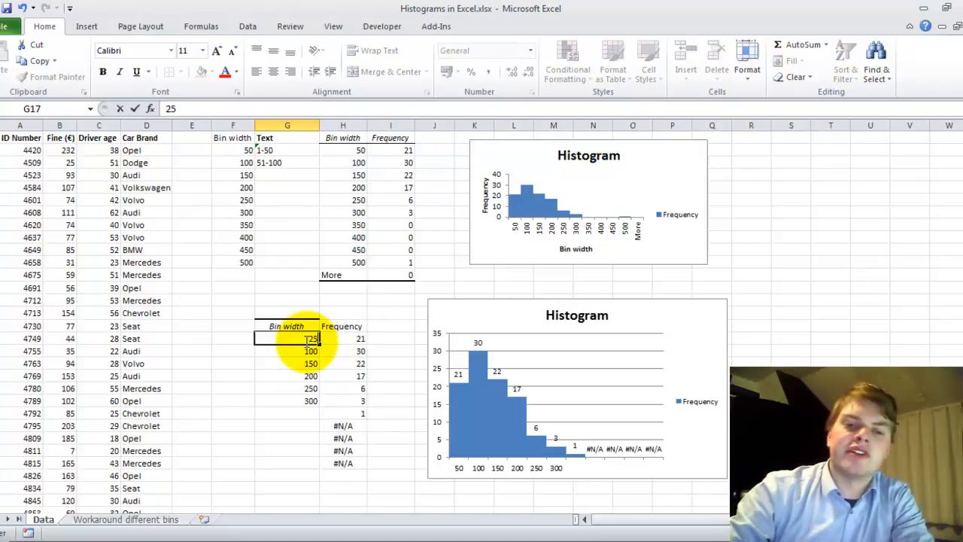
pyautogui.write('5')
pyautogui.press('Return')
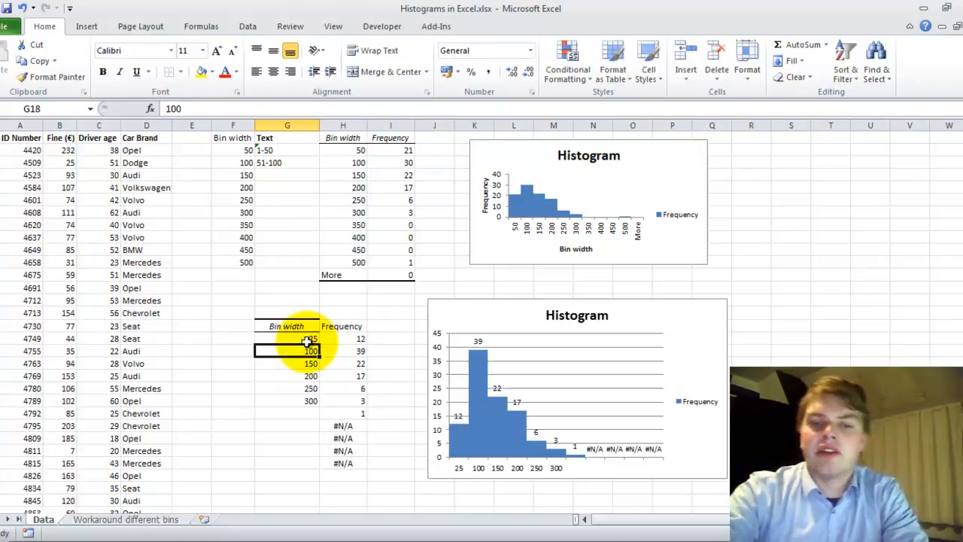
pyautogui.write('50')
pyautogui.press('Return')
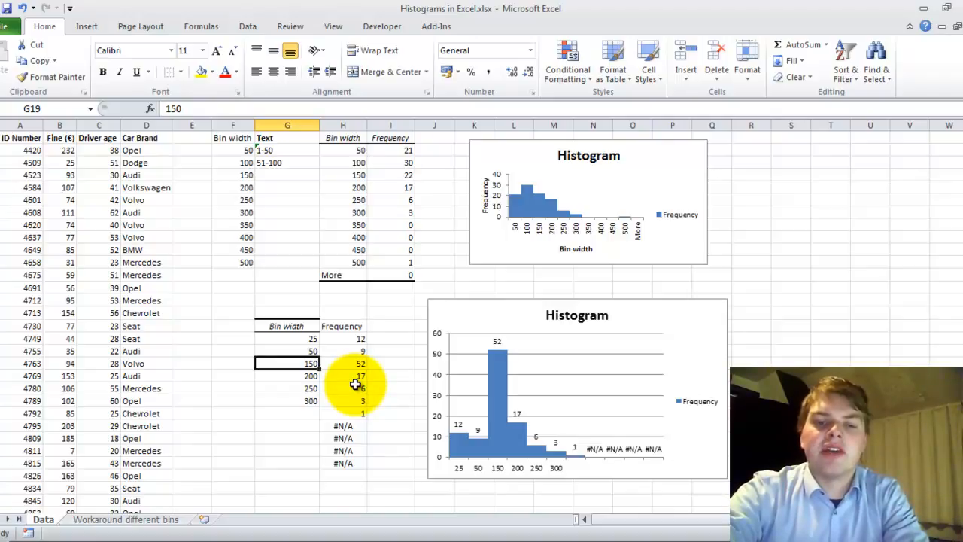
pyautogui.click(343, 351)
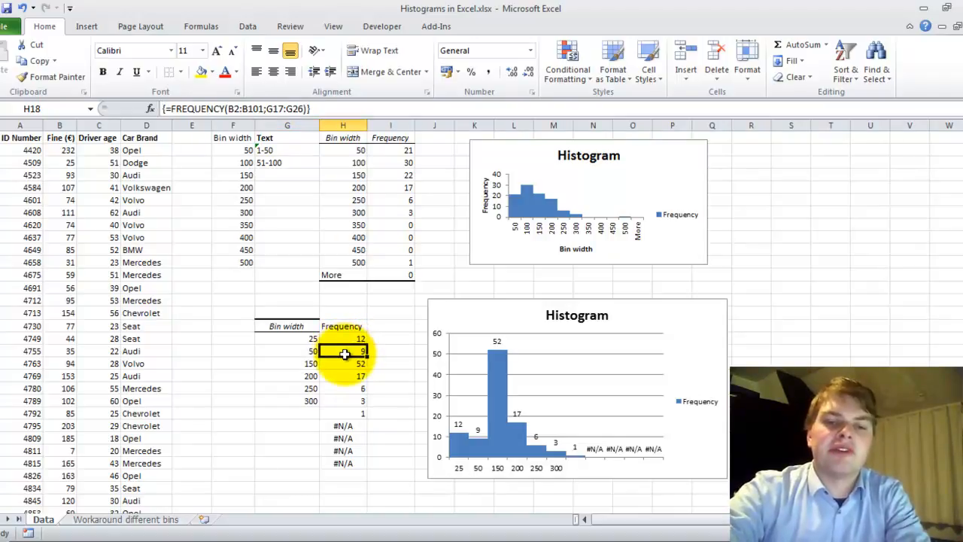